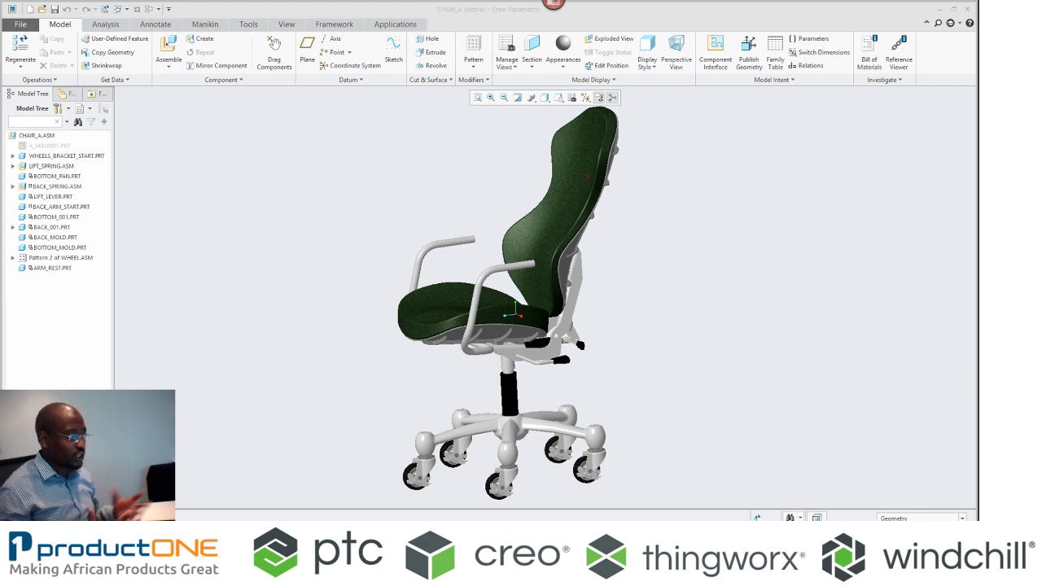
Step: Orbit and tilt the chair assembly, then select the chair's back frame part
mouse_move(695, 295)
middle_mouse_down()
mouse_move(676, 251)
mouse_move(665, 279)
middle_mouse_up()
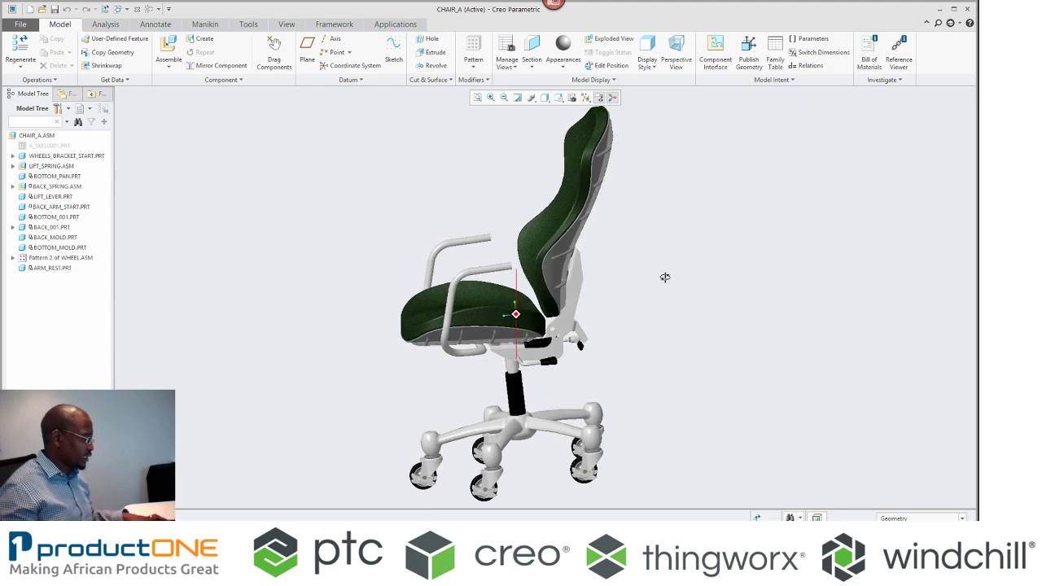
scroll(669, 282, "down", 2)
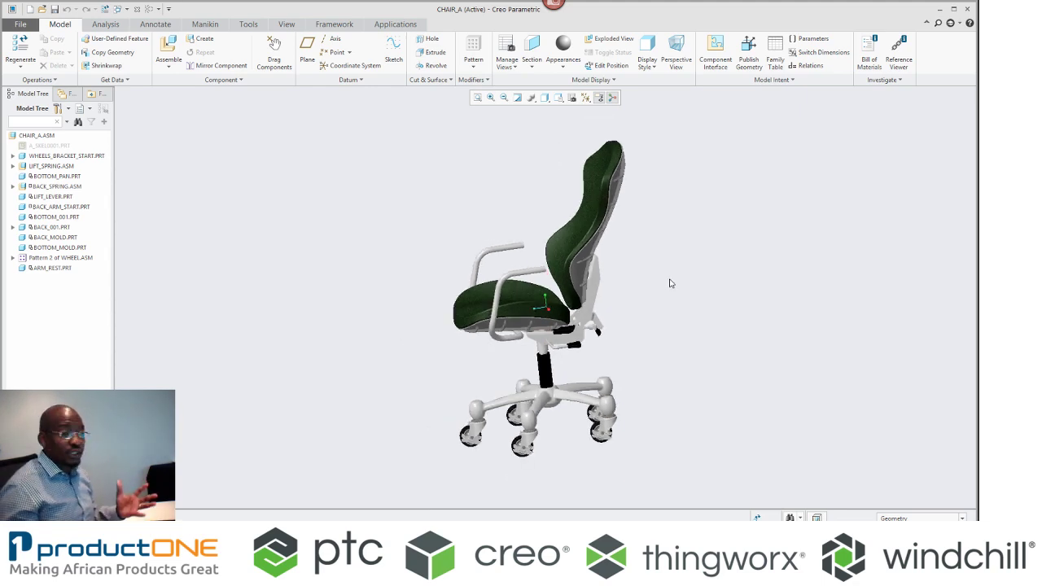
mouse_move(620, 227)
left_mouse_down("ctrl+alt")
mouse_move(686, 239)
mouse_move(522, 187)
mouse_move(746, 236)
mouse_move(619, 251)
left_mouse_up("ctrl+alt")
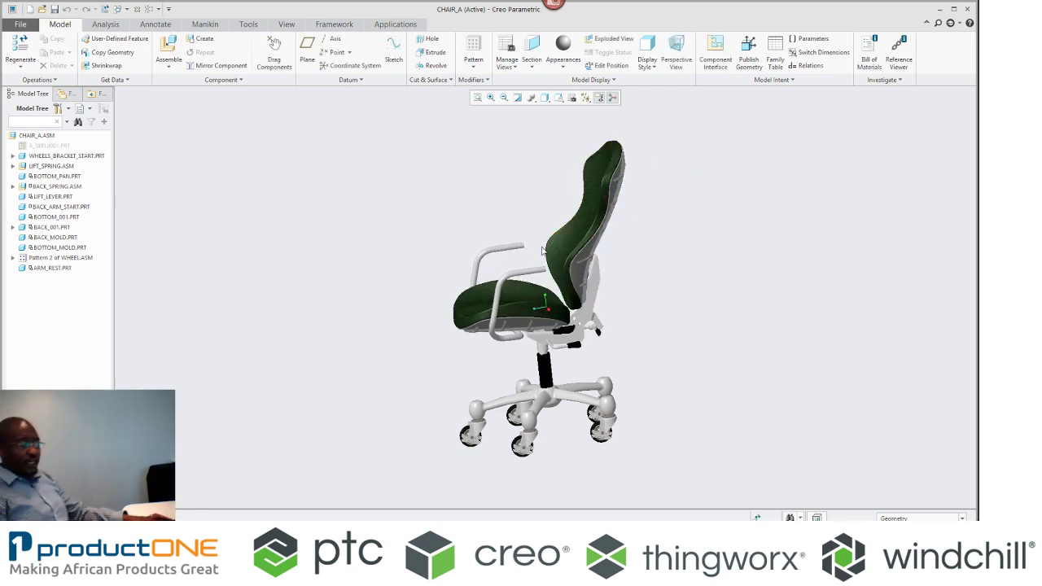
left_click(595, 295)
scroll(593, 295, "up", 5)
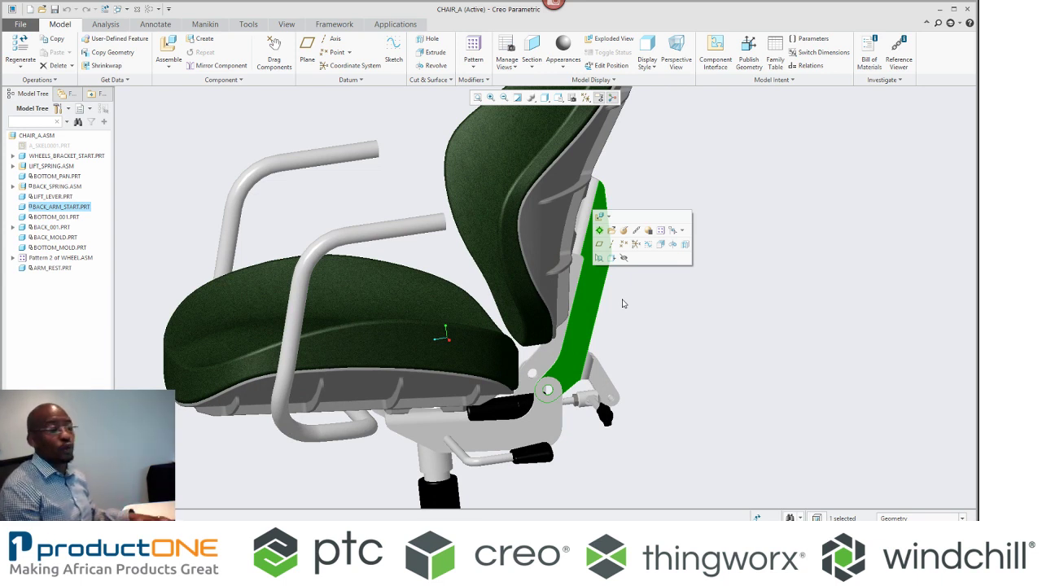
Step: Open BACK_ARM_START.PRT in its own window, pan and inspect it, then return to CHAIR_A
left_click(610, 231)
scroll(388, 388, "up", 3)
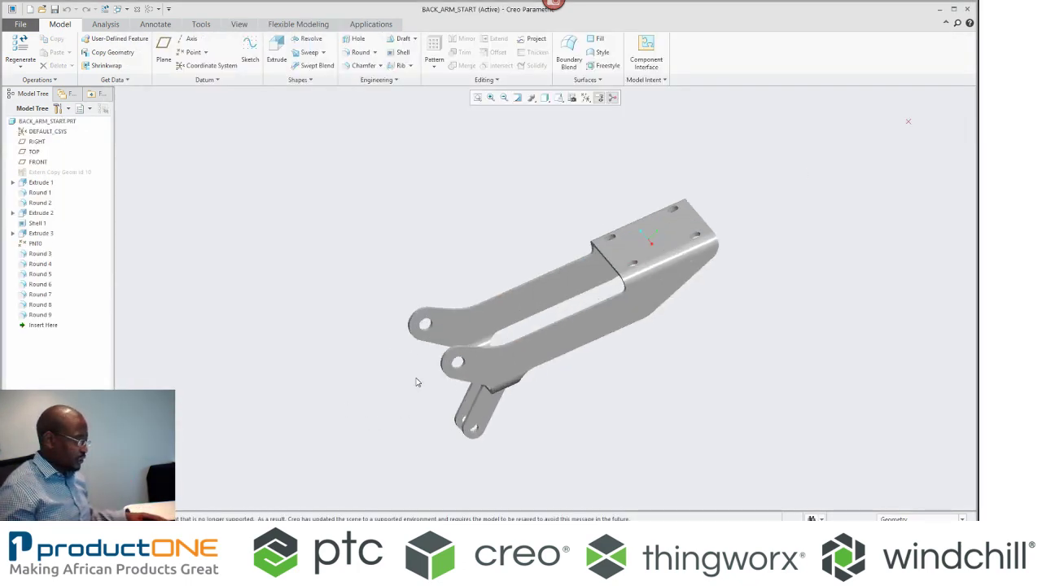
middle_click_drag(601, 356, 540, 360, "shift")
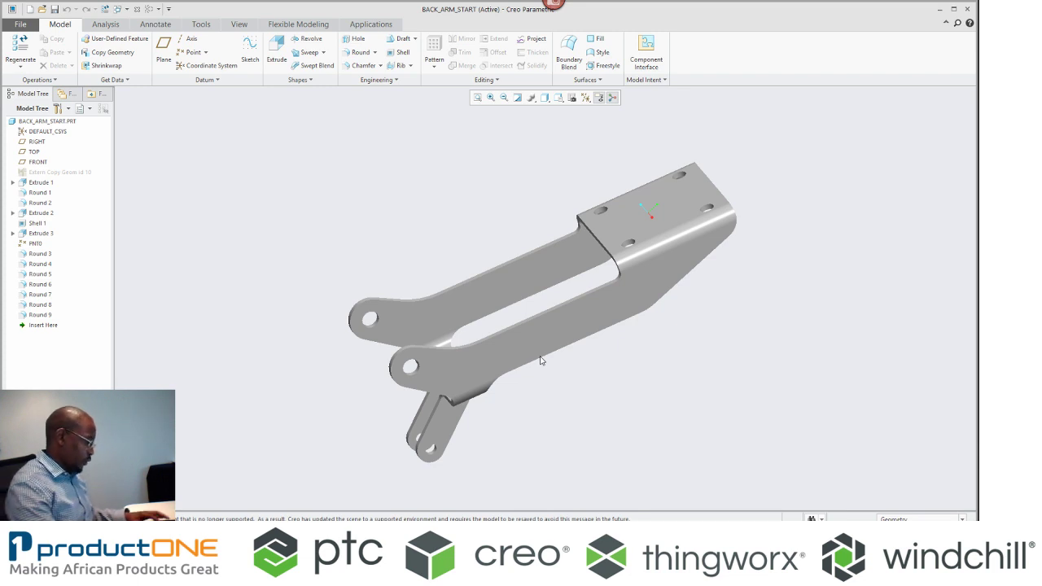
left_click(612, 216)
left_click(676, 175)
left_click(698, 210)
middle_click(702, 329)
left_click(127, 12)
left_click(155, 31)
middle_click_drag(415, 309, 389, 312)
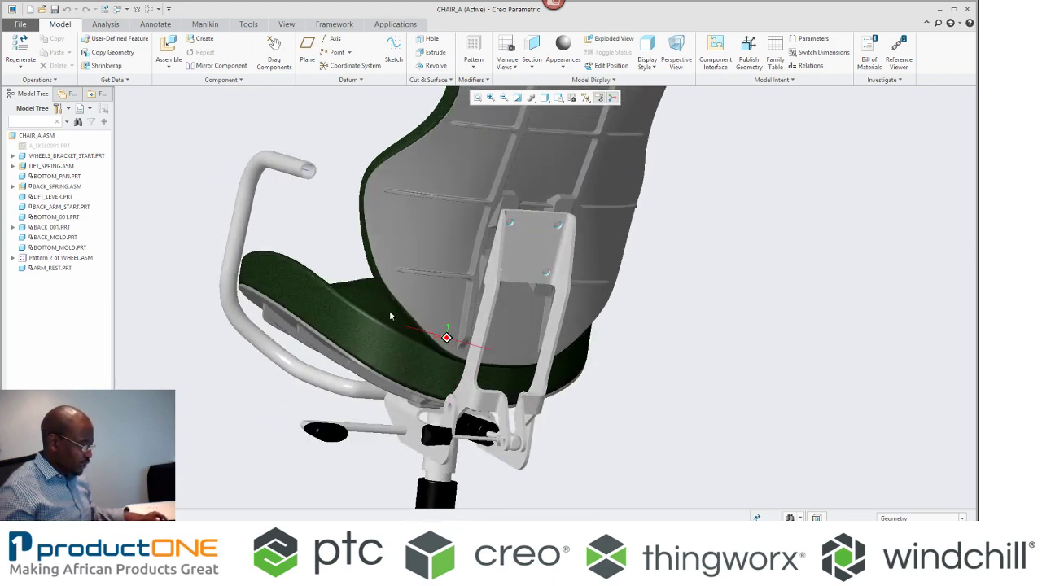
middle_click_drag(532, 260, 472, 472)
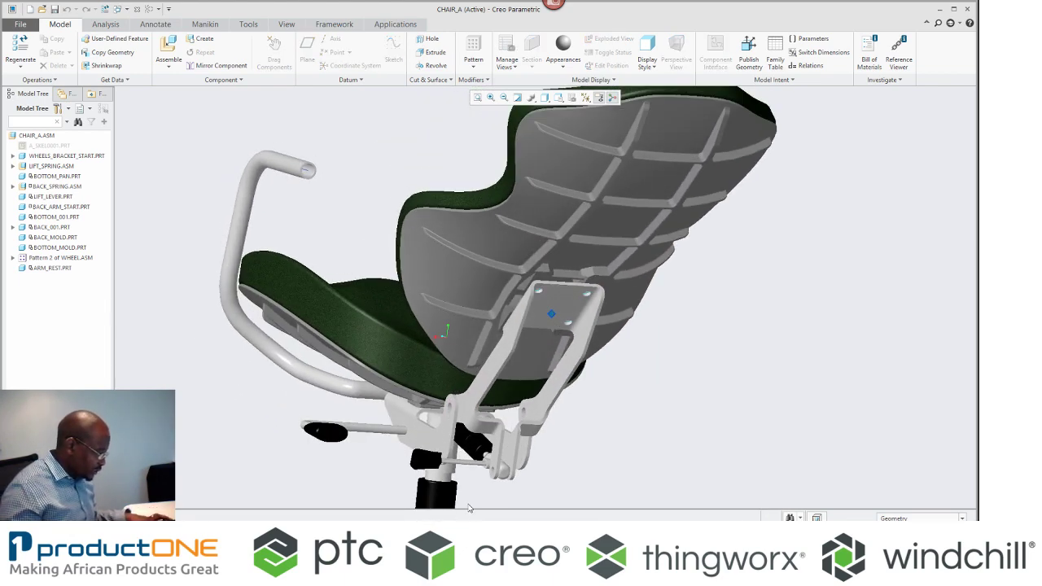
scroll(479, 488, "up", 5)
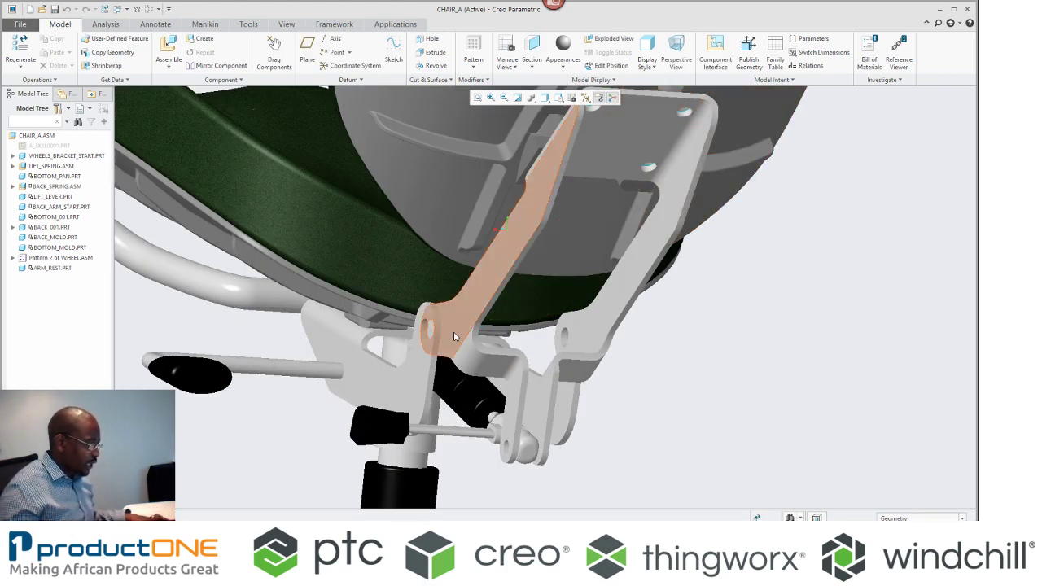
key("ctrl+2")
mouse_move(648, 346)
left_mouse_down()
mouse_move(396, 329)
mouse_move(481, 316)
mouse_move(643, 322)
left_mouse_up()
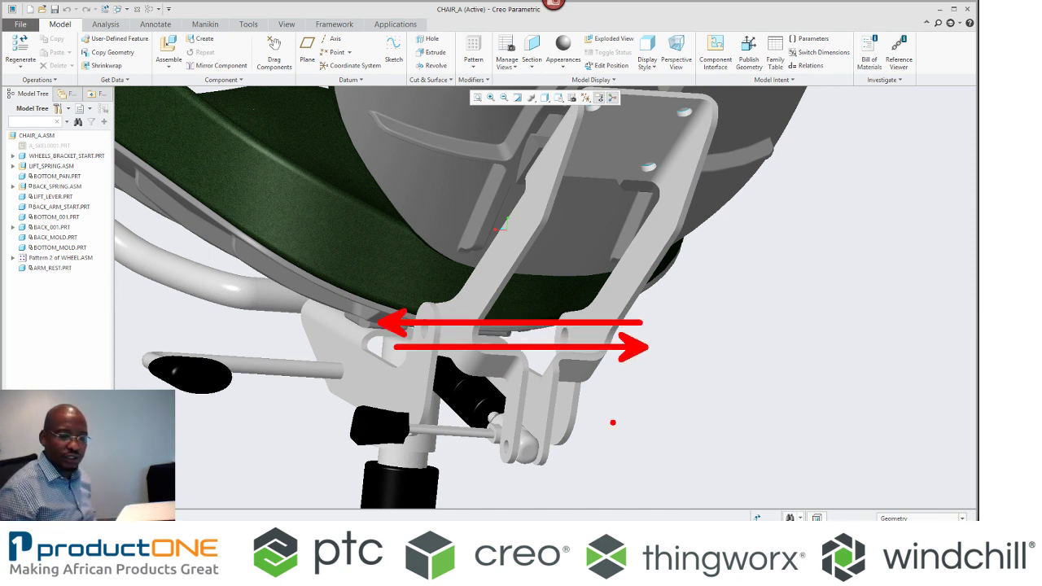
mouse_move(501, 446)
left_mouse_down()
mouse_move(546, 450)
mouse_move(509, 435)
mouse_move(569, 447)
left_mouse_up()
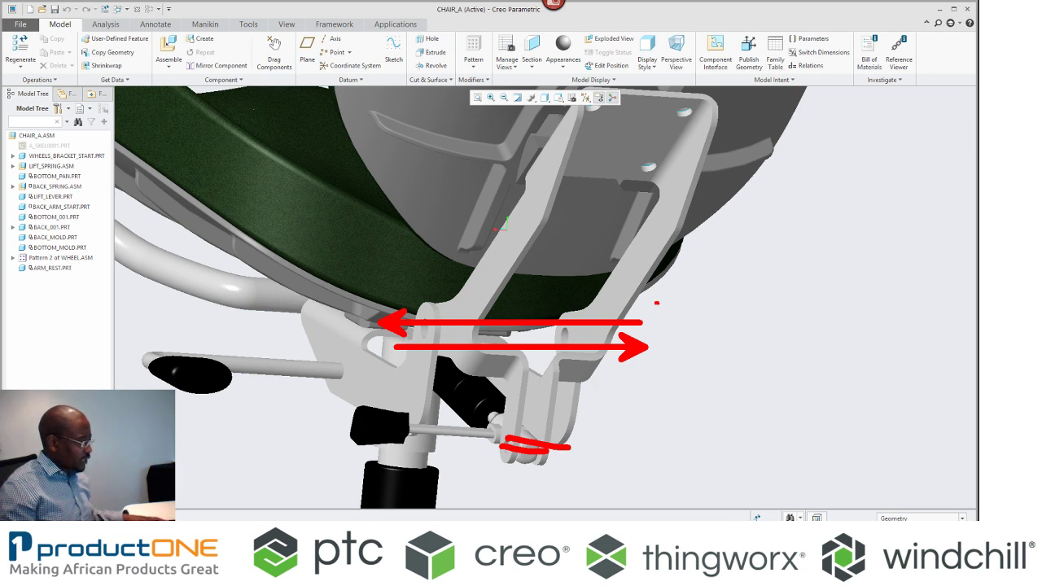
mouse_move(654, 305)
left_mouse_down()
mouse_move(673, 358)
mouse_move(627, 381)
mouse_move(618, 363)
mouse_move(643, 363)
left_mouse_up()
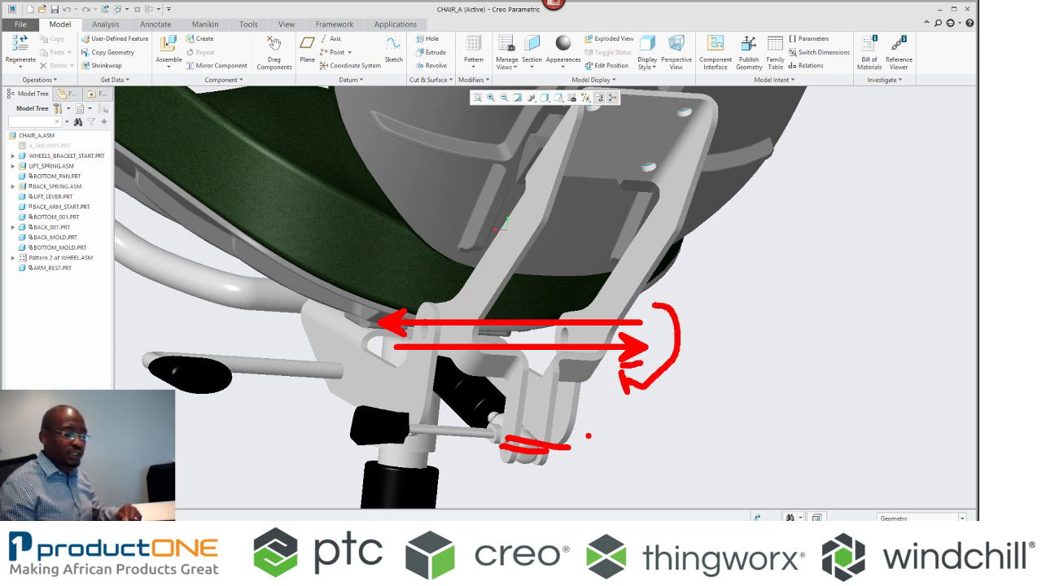
mouse_move(532, 419)
left_mouse_down()
mouse_move(559, 426)
mouse_move(569, 493)
left_mouse_up()
mouse_move(553, 480)
left_mouse_down()
mouse_move(566, 509)
mouse_move(582, 477)
left_mouse_up()
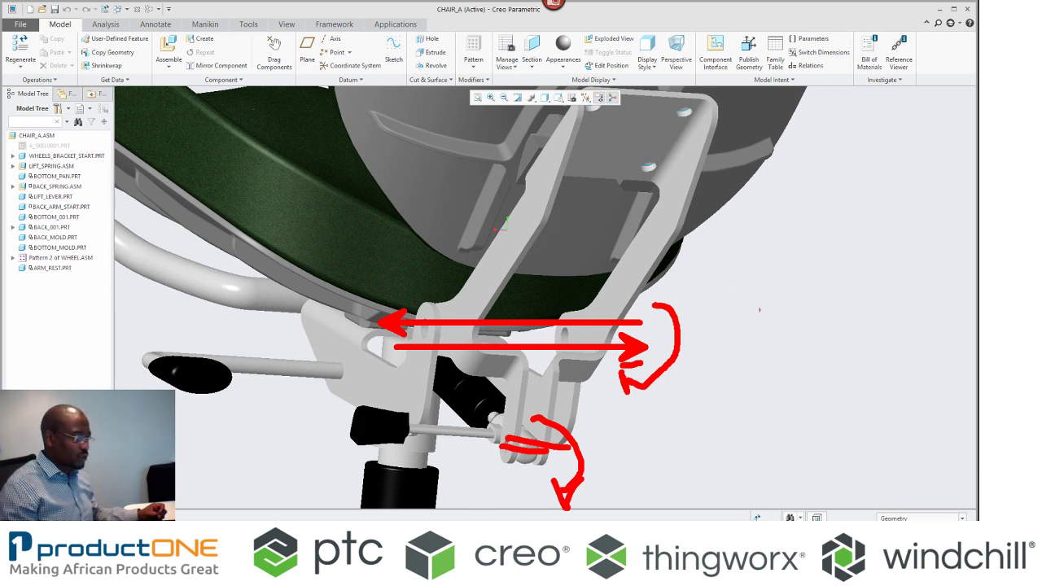
key("Escape")
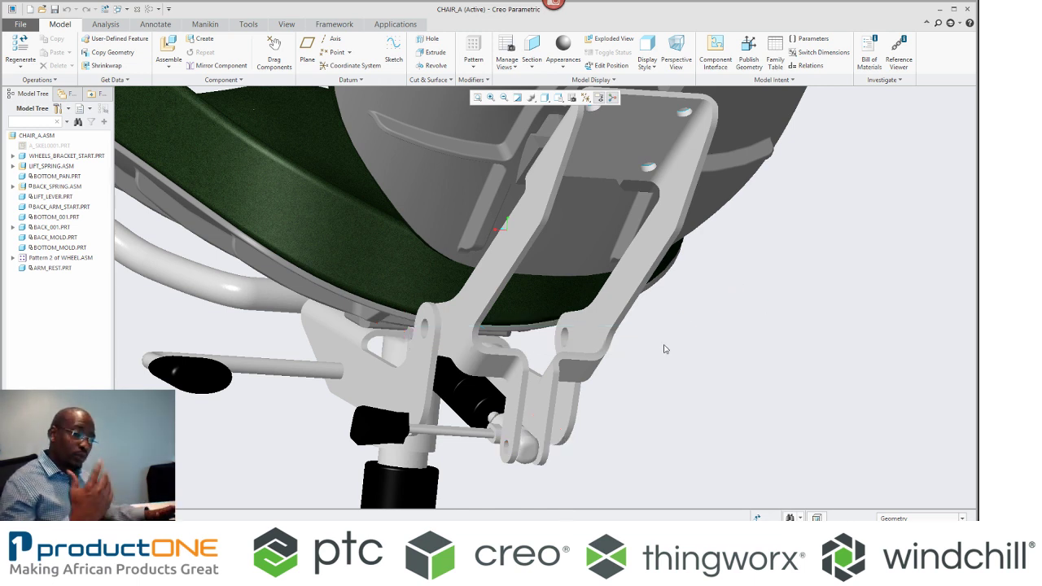
Step: Open BACK_ARM_START alone, launch Simulate past the working-directory warning, and rotate the part
left_click(627, 308)
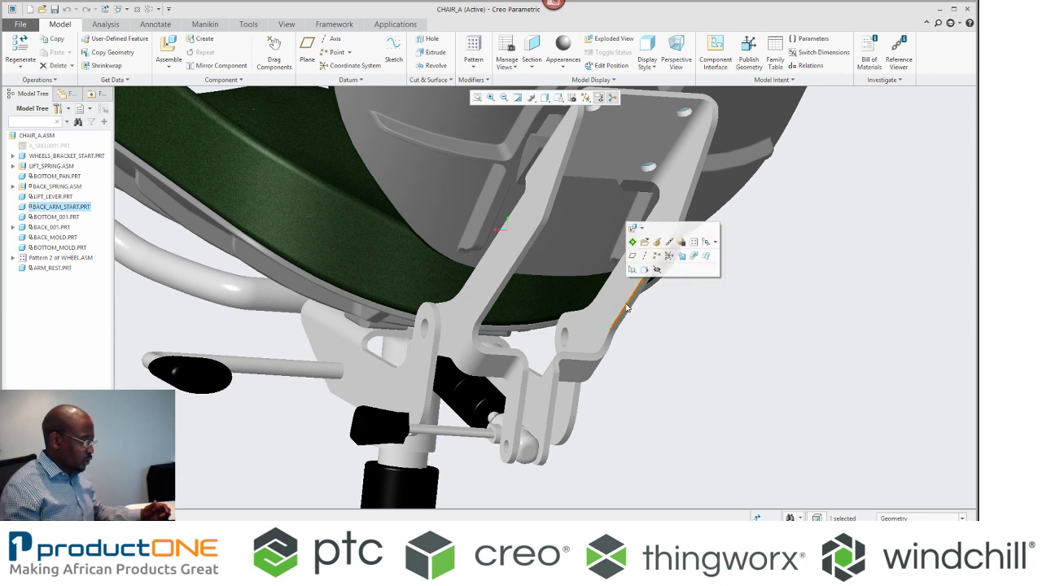
left_click(644, 242)
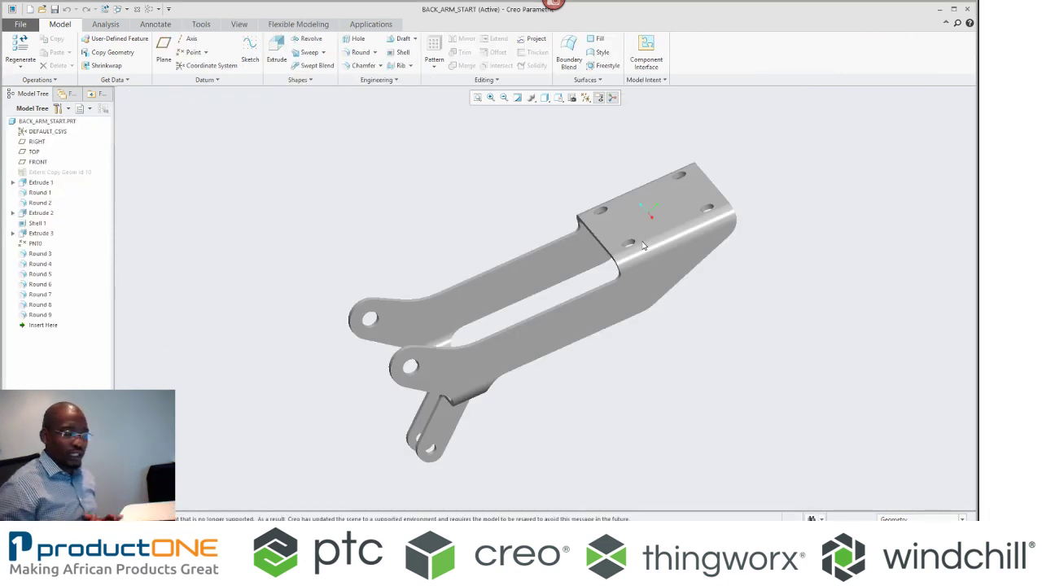
left_click(375, 30)
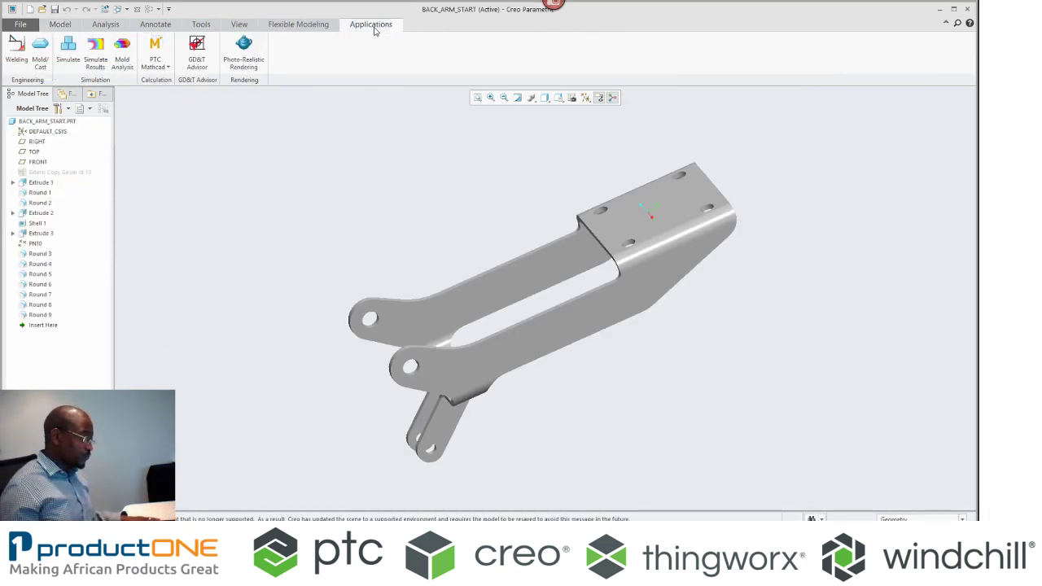
left_click(65, 60)
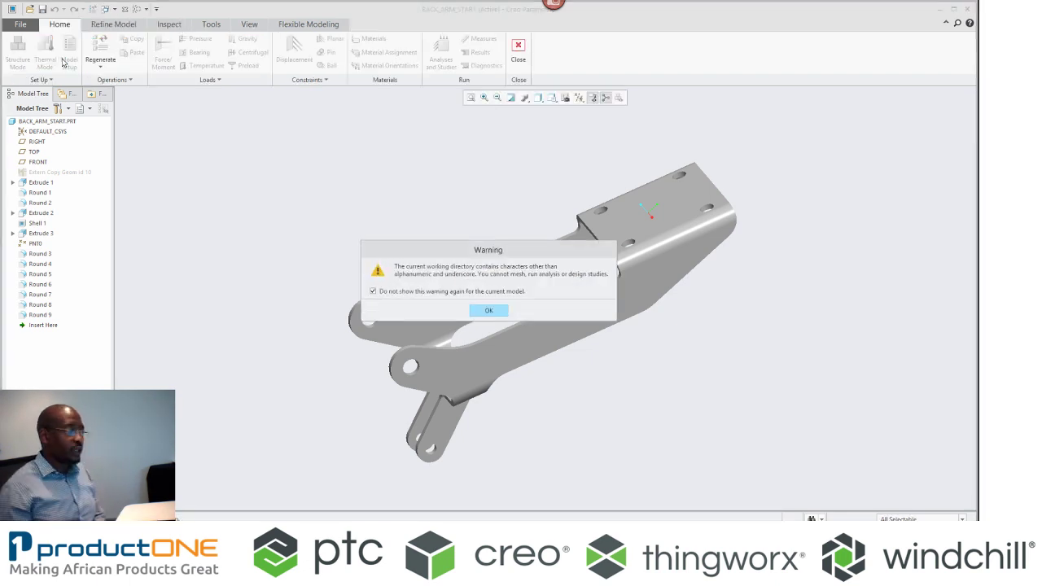
key("Return")
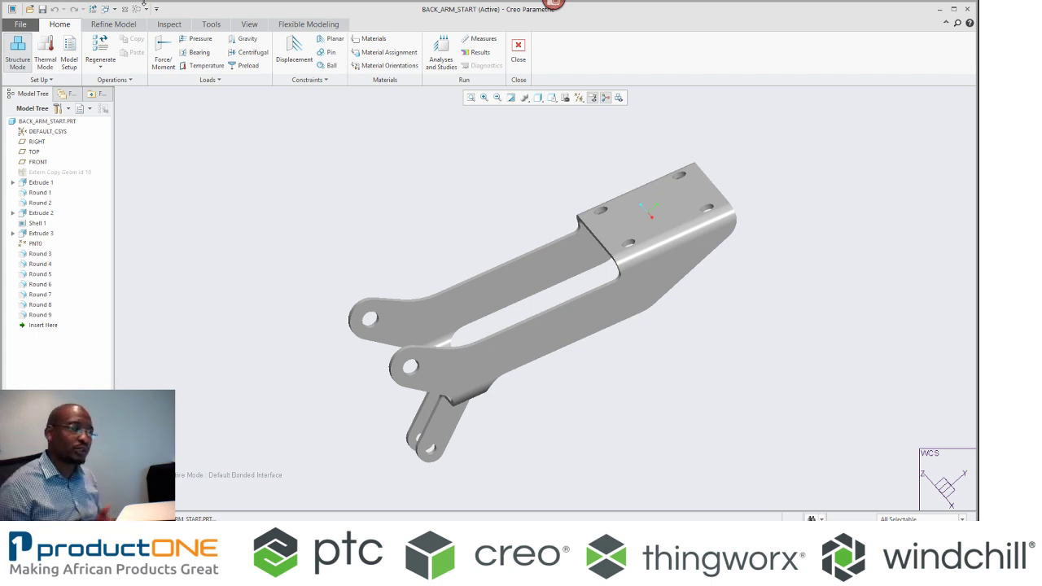
middle_click_drag(342, 186, 562, 218)
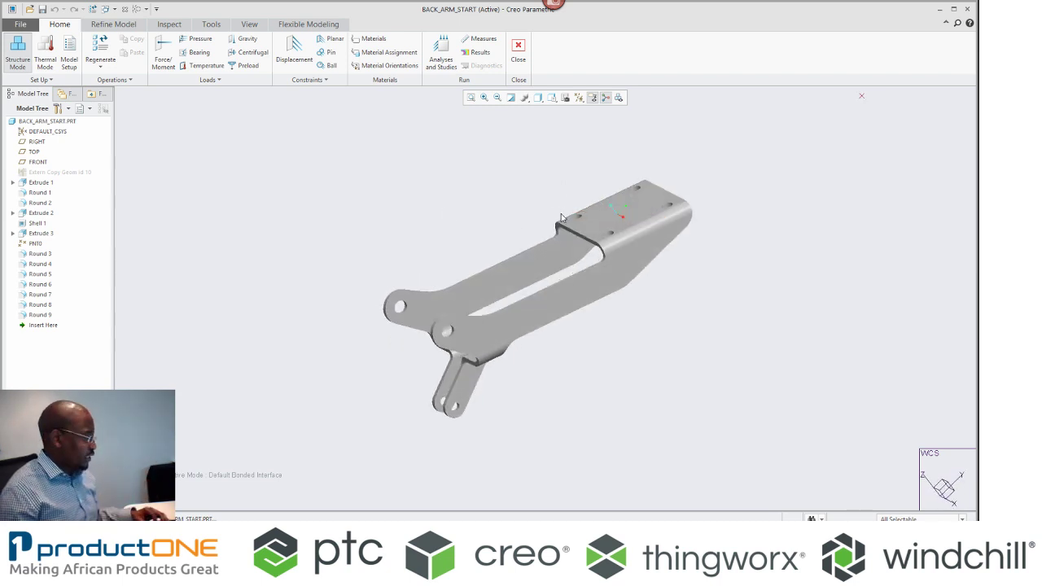
Step: Browse the material library folders (Composites, Plastics) to reach Legacy-Materials
left_click(405, 54)
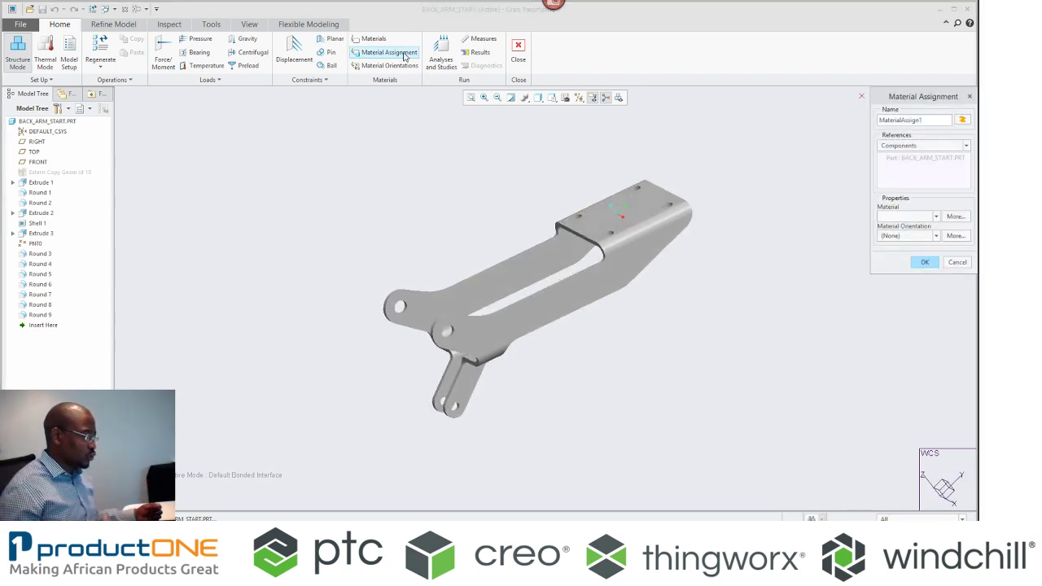
left_click(949, 220)
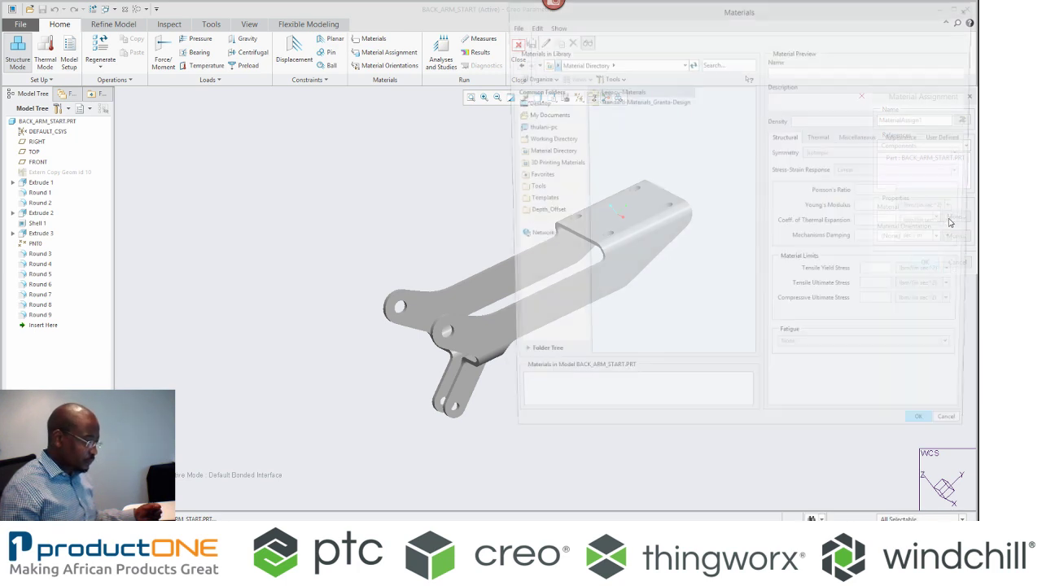
double_click(684, 103)
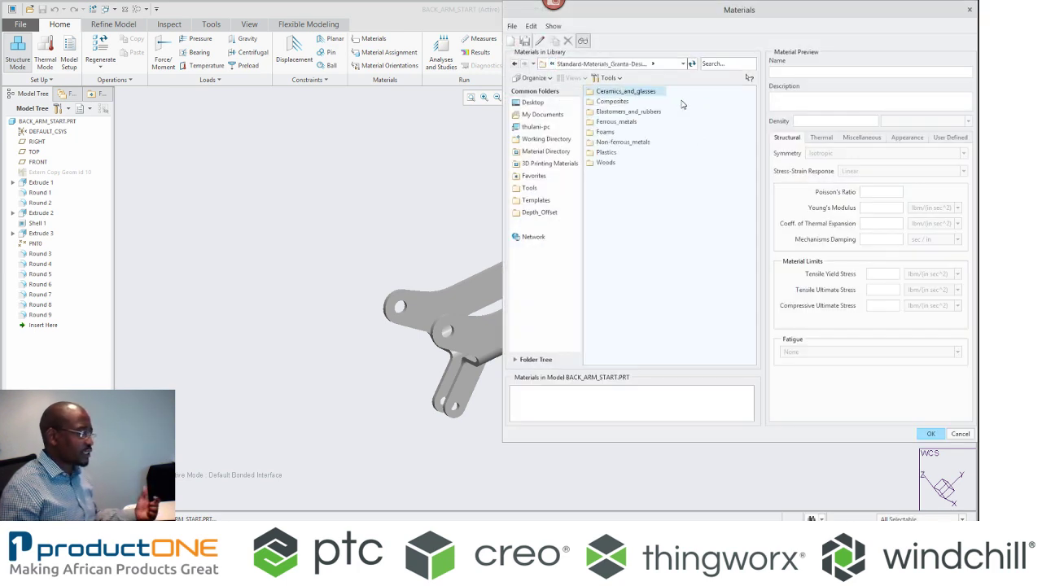
double_click(621, 104)
left_click(515, 63)
double_click(605, 153)
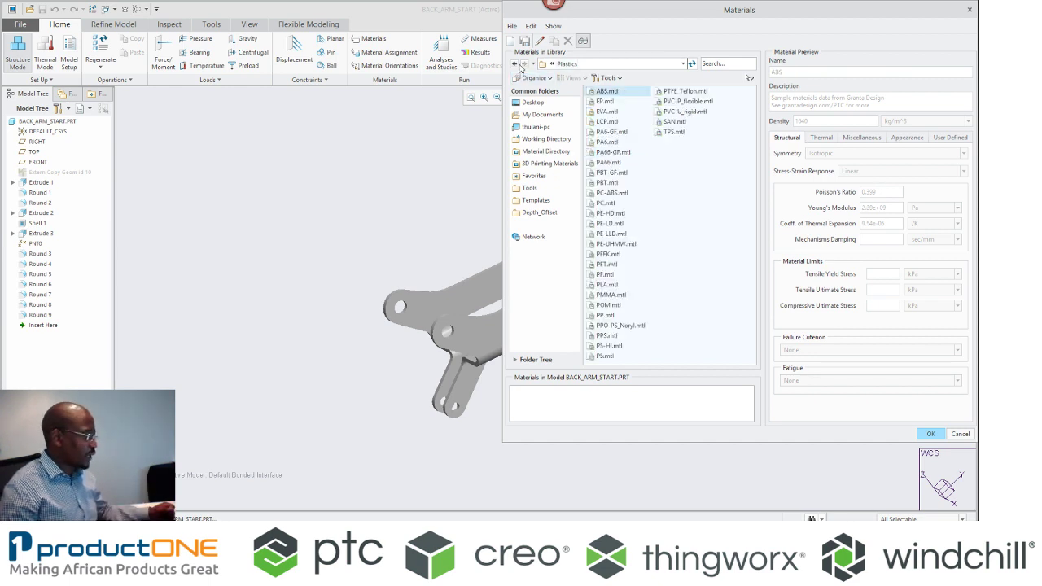
left_click(514, 63)
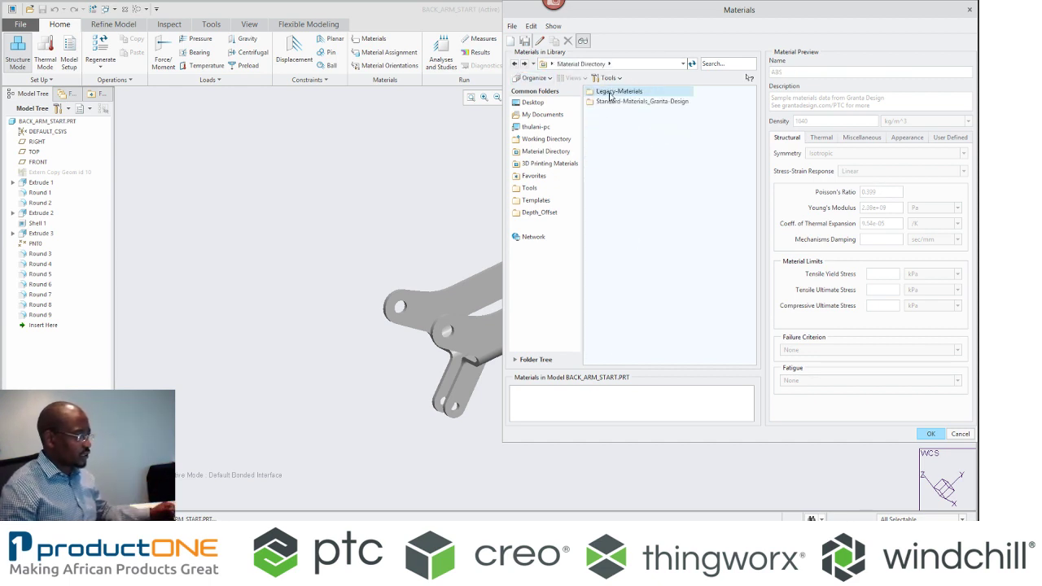
double_click(610, 95)
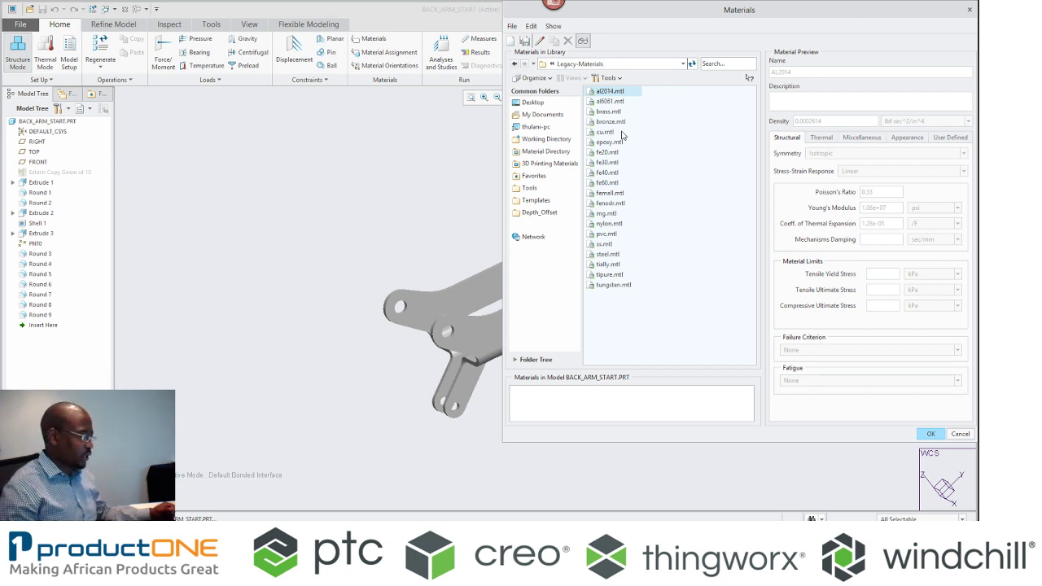
Step: Add AL2014 to the model, review its properties, and assign it to the bracket
double_click(610, 91)
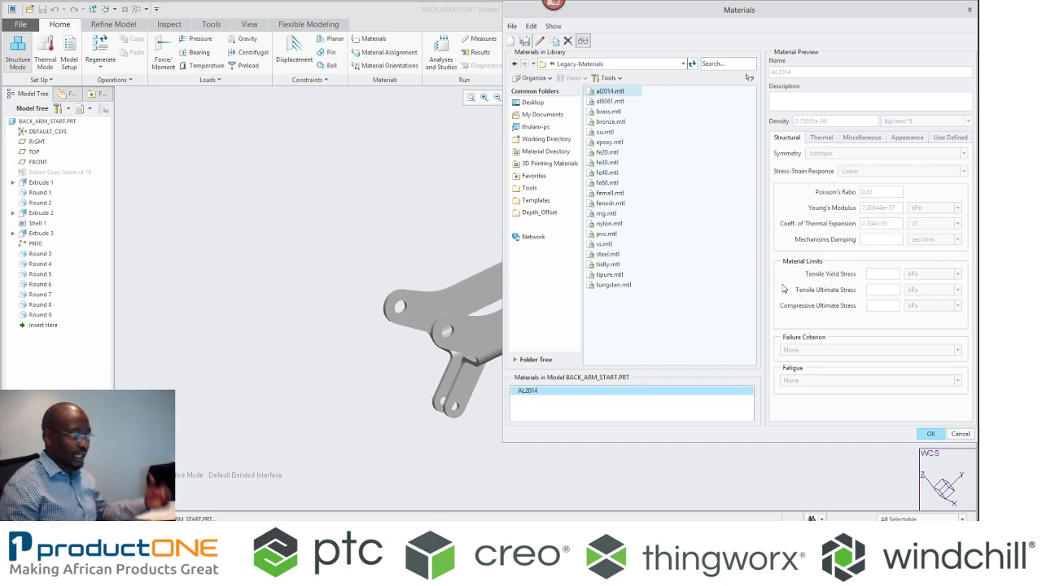
right_click(632, 392)
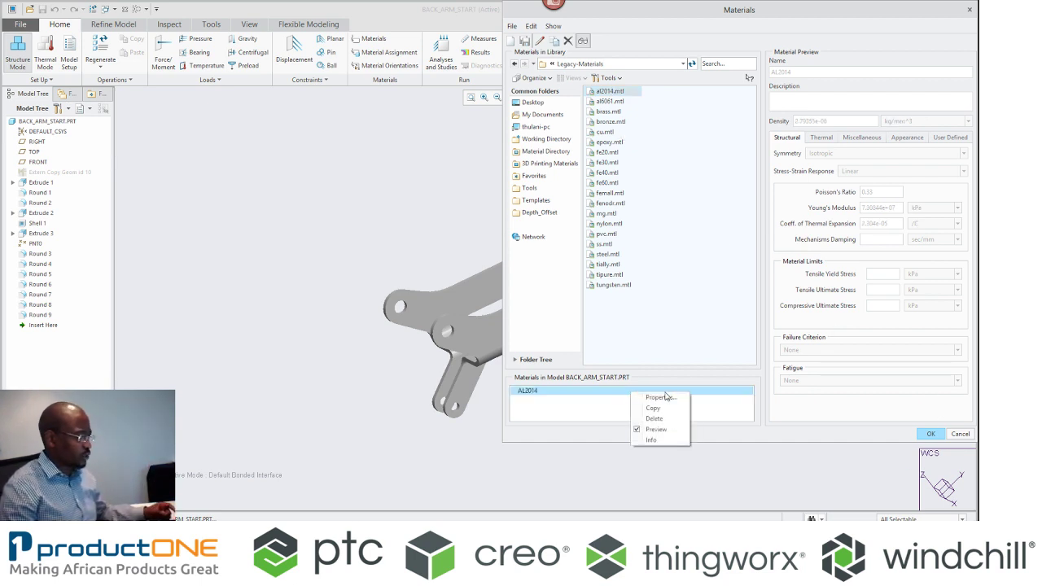
left_click(660, 396)
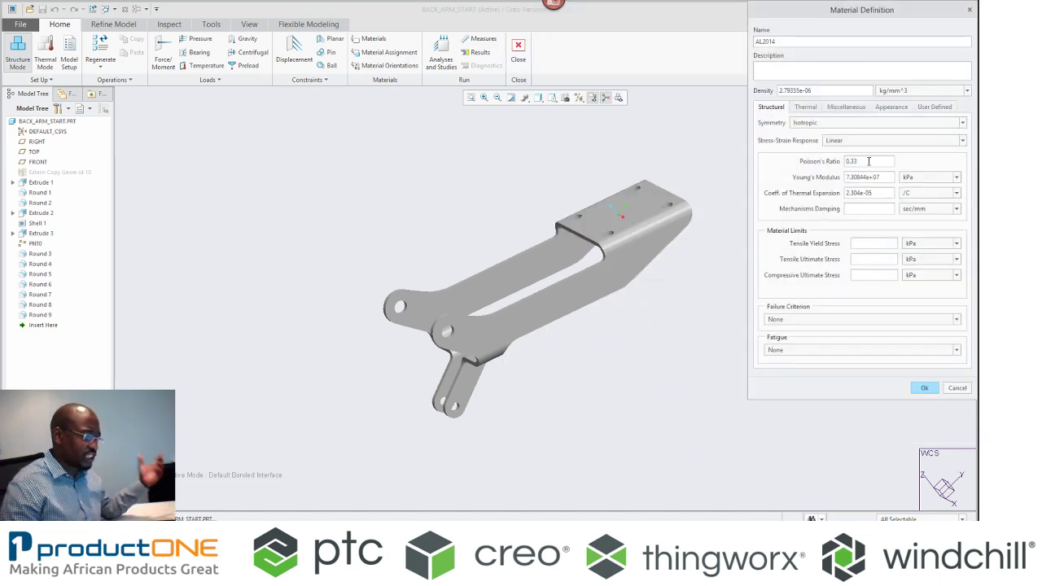
left_click(926, 390)
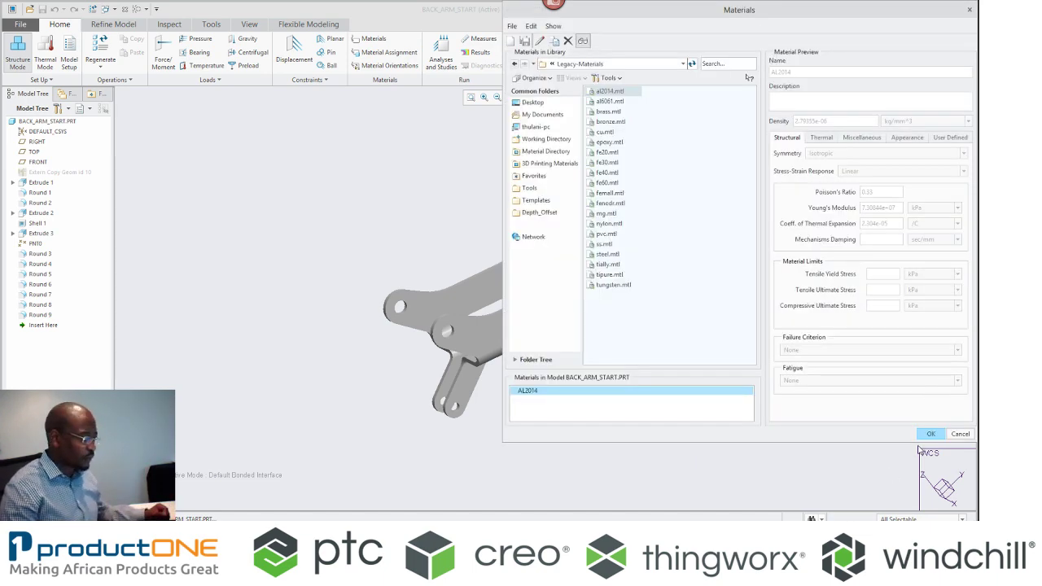
left_click(926, 433)
left_click(921, 263)
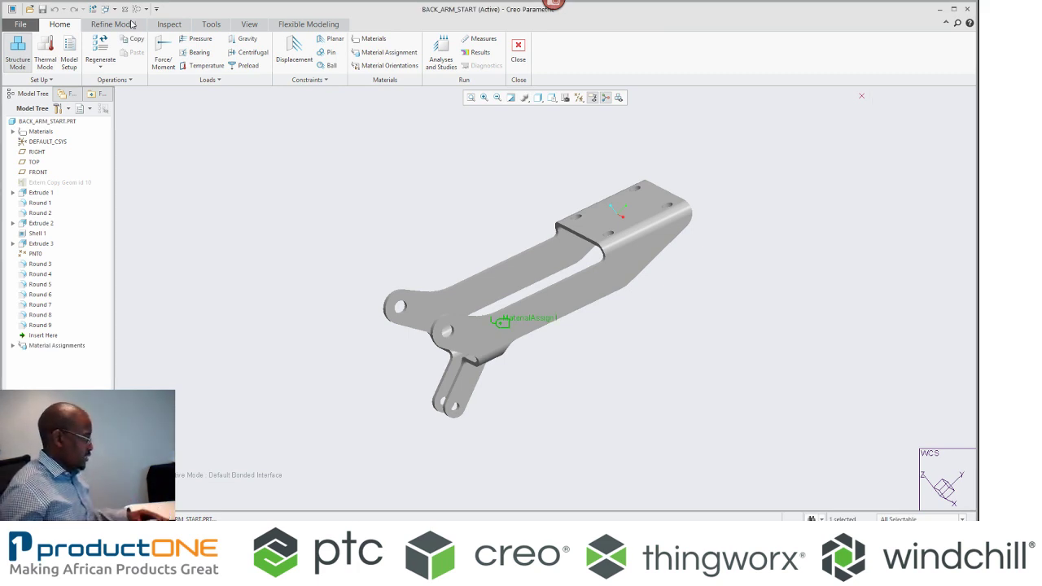
Step: Run AutoGEM on the bracket to create a 969-element tetrahedral mesh and inspect it
left_click(96, 27)
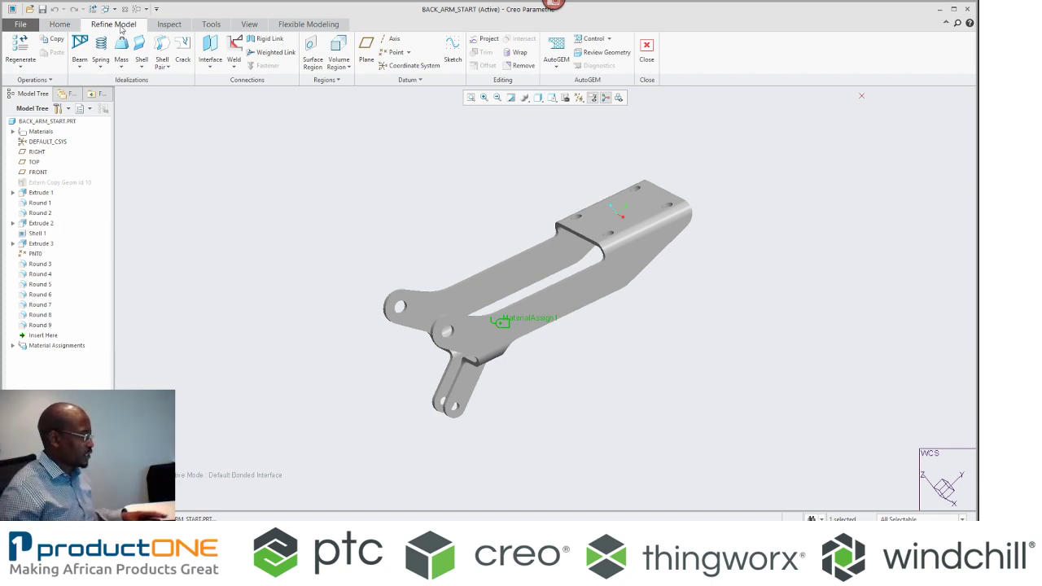
left_click(564, 41)
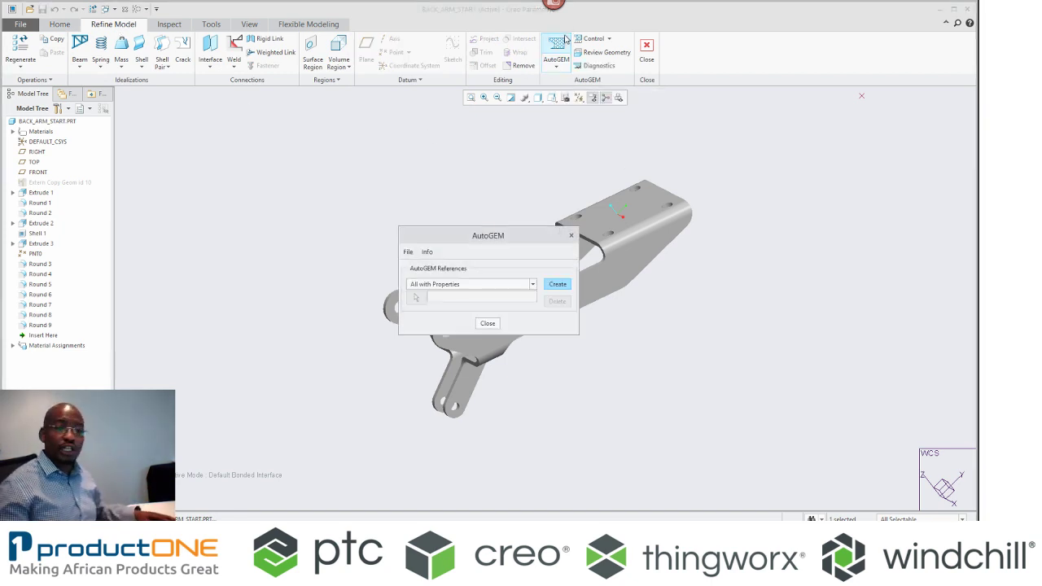
left_click(554, 283)
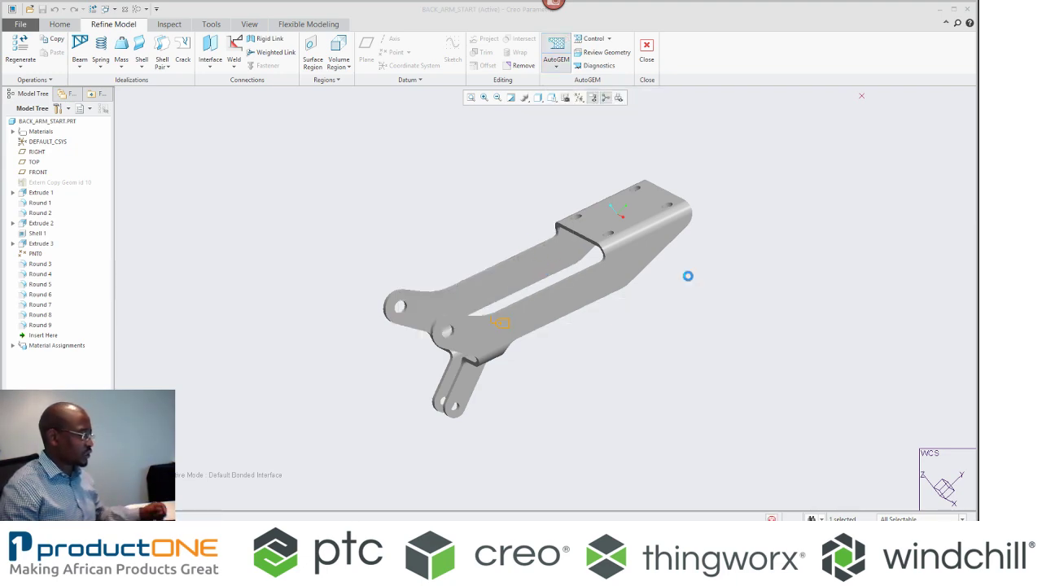
left_click_drag(518, 202, 368, 174)
middle_click_drag(528, 295, 553, 288)
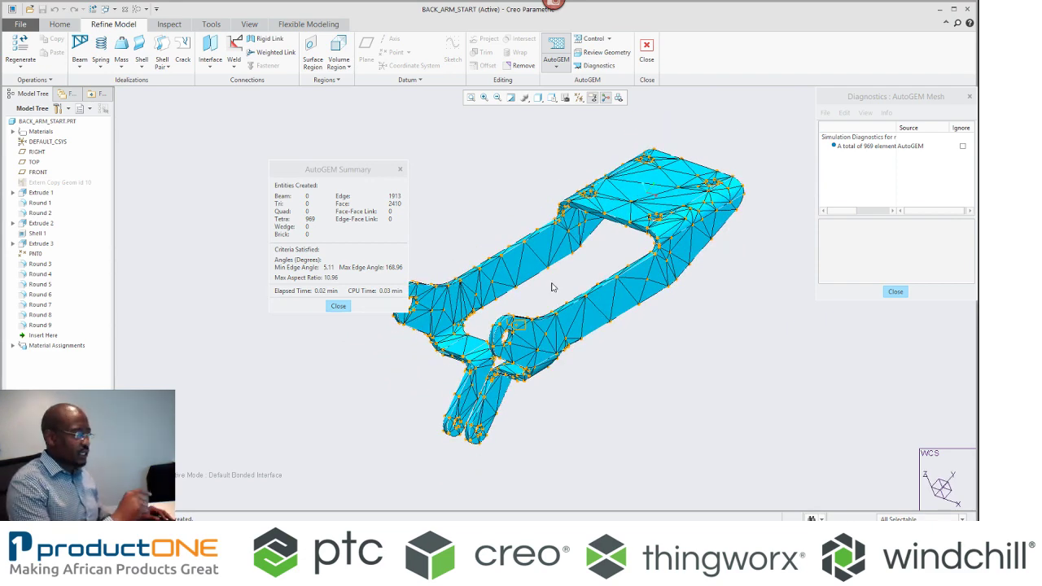
scroll(551, 287, "up", 5)
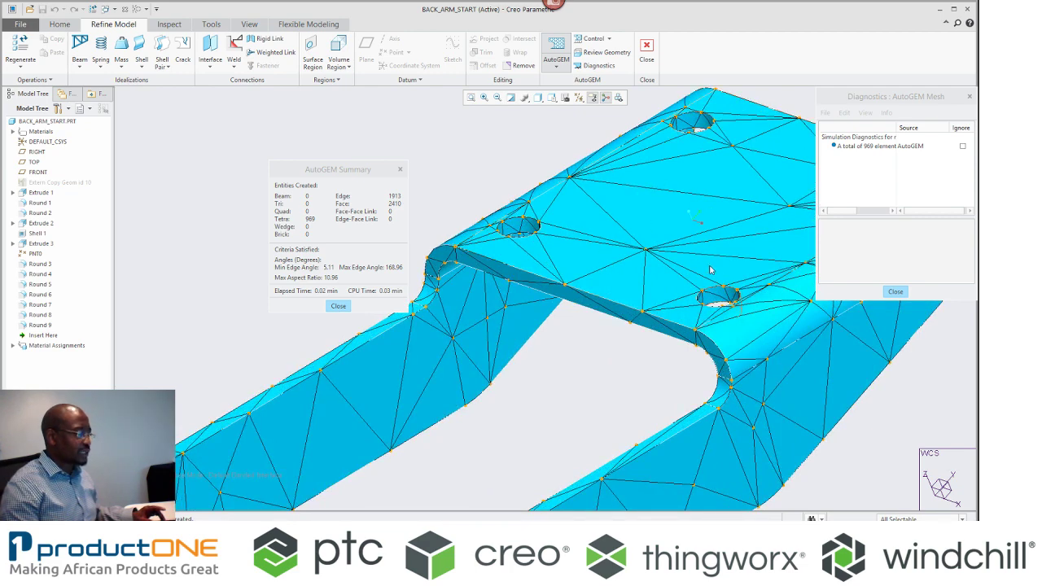
scroll(685, 319, "down", 5)
left_click(606, 39)
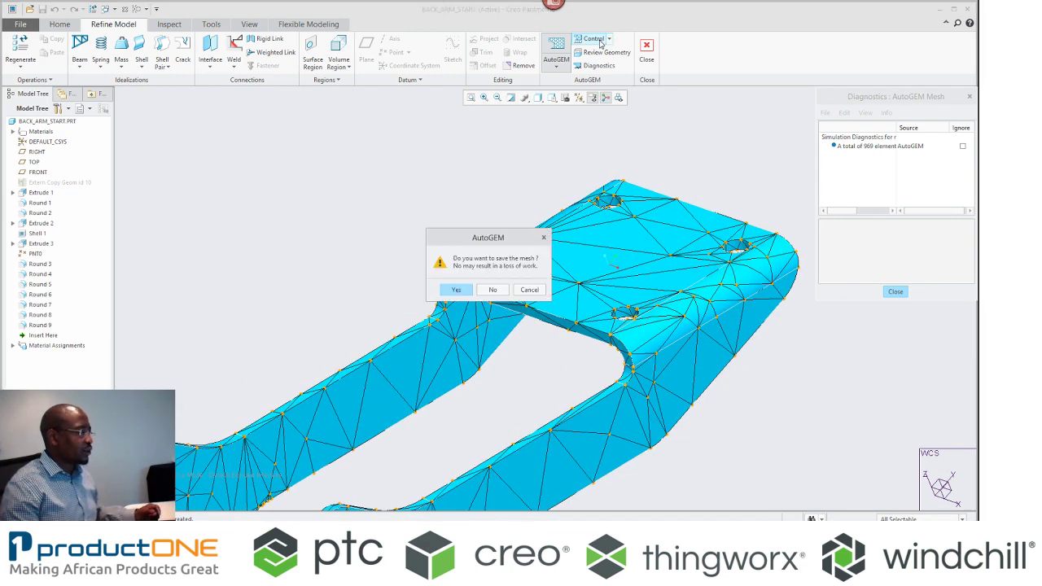
Step: Discard the mesh and add a 10 mm maximum element size control on the whole component
left_click(492, 290)
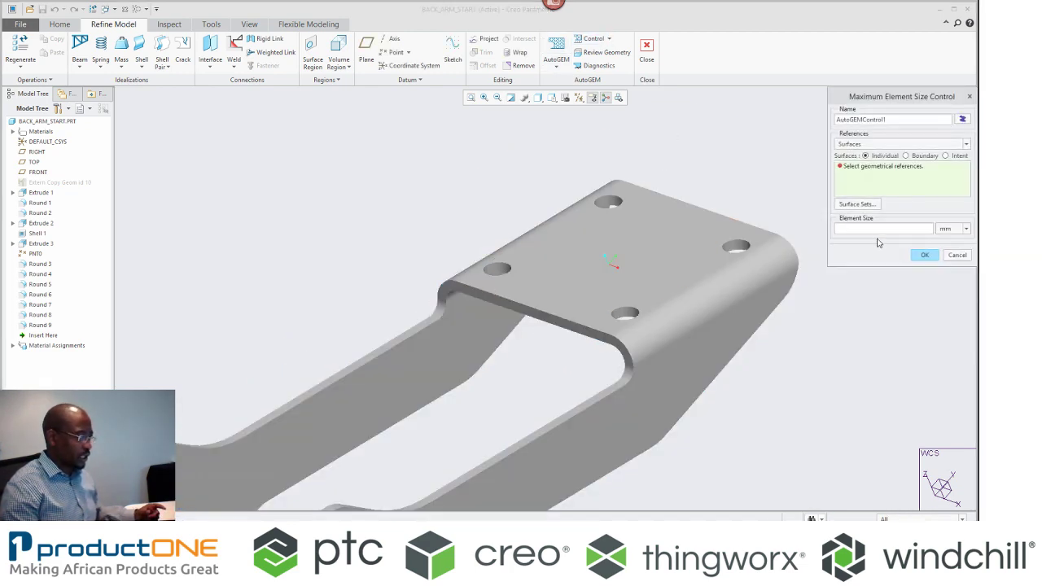
left_click(884, 147)
left_click(875, 155)
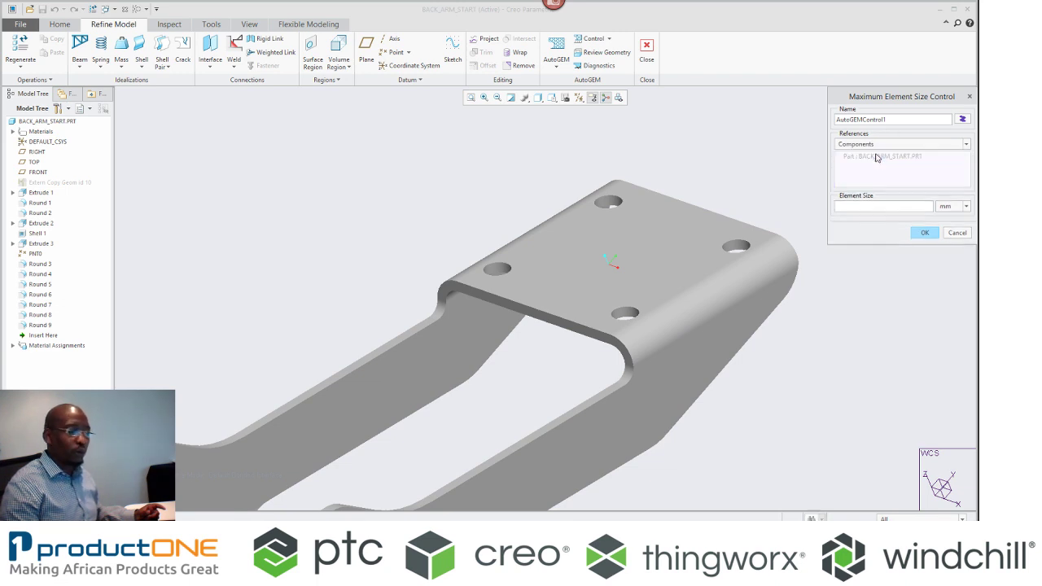
left_click(861, 208)
type("10")
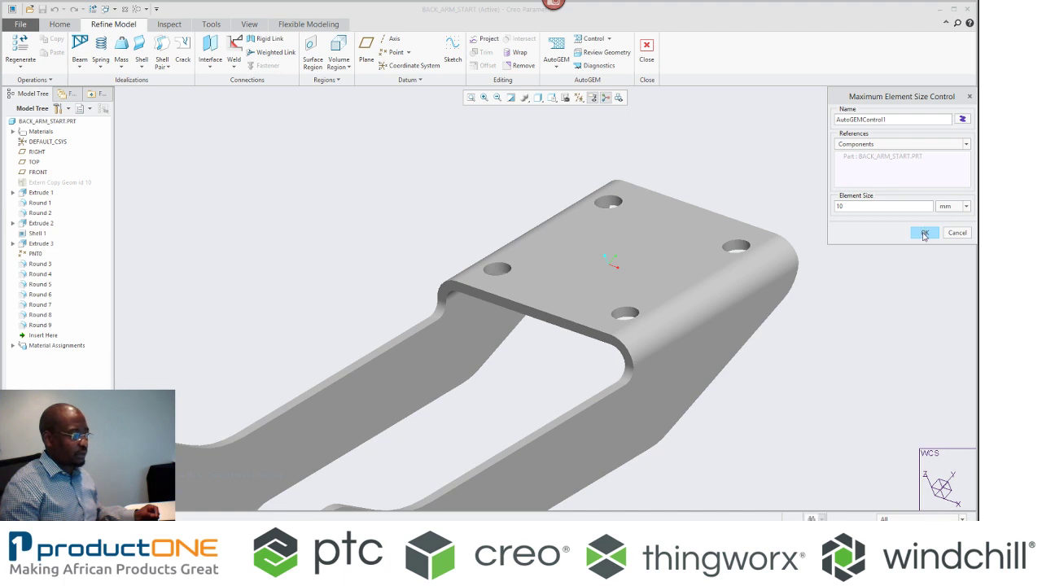
left_click(925, 233)
left_click(556, 52)
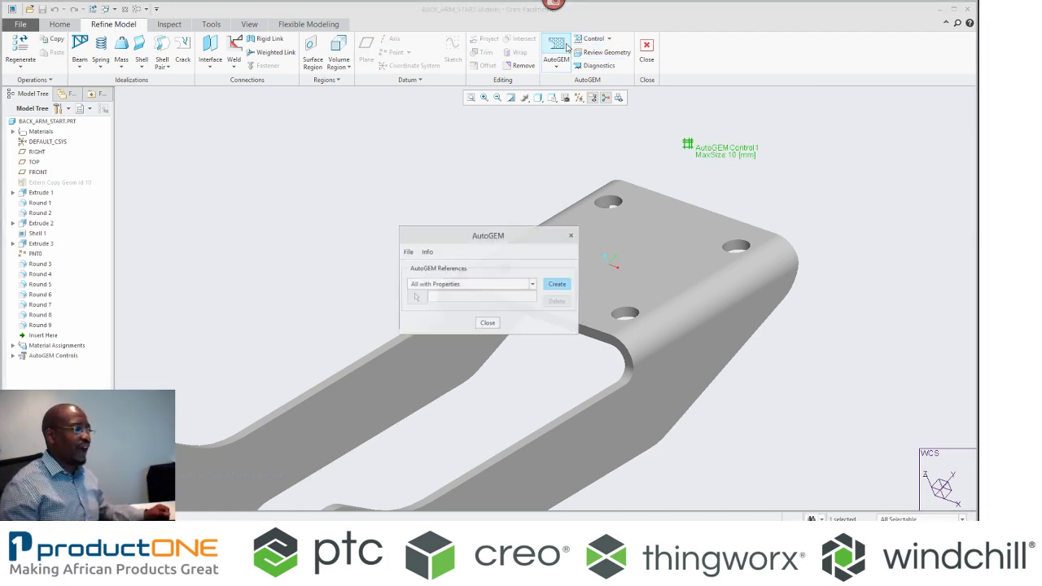
Step: Remesh with AutoGEM into 3451 tetrahedra and orbit the finer mesh
left_click(557, 284)
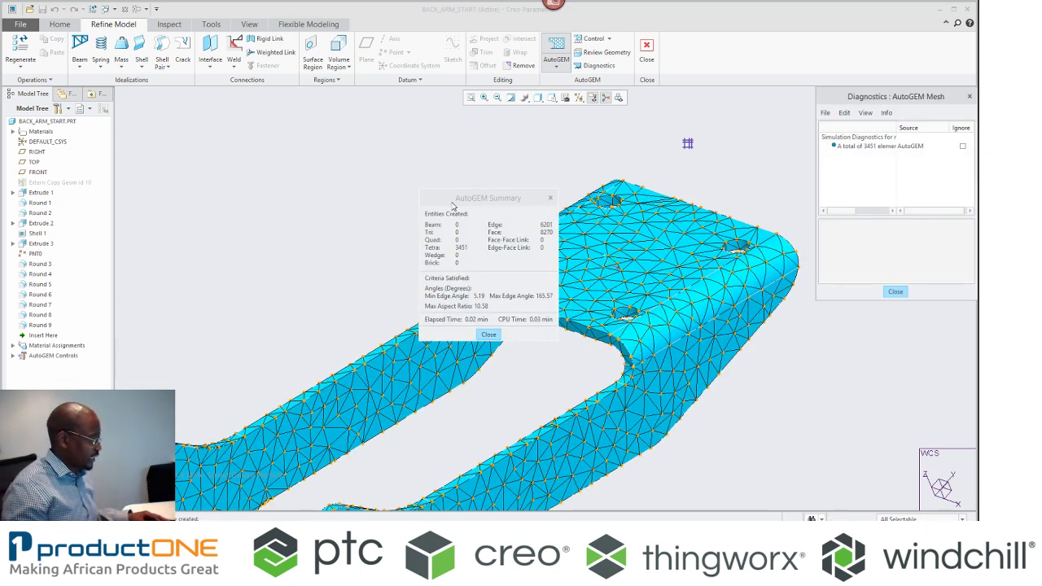
left_click_drag(482, 201, 363, 119)
middle_click_drag(574, 279, 602, 273)
left_click(607, 98)
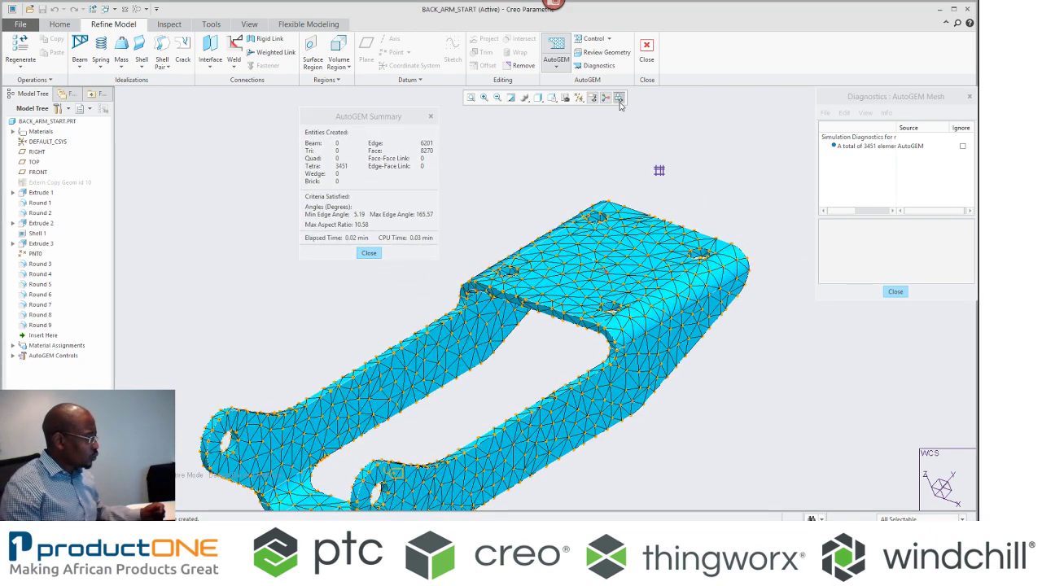
left_click_drag(743, 96, 72, 82)
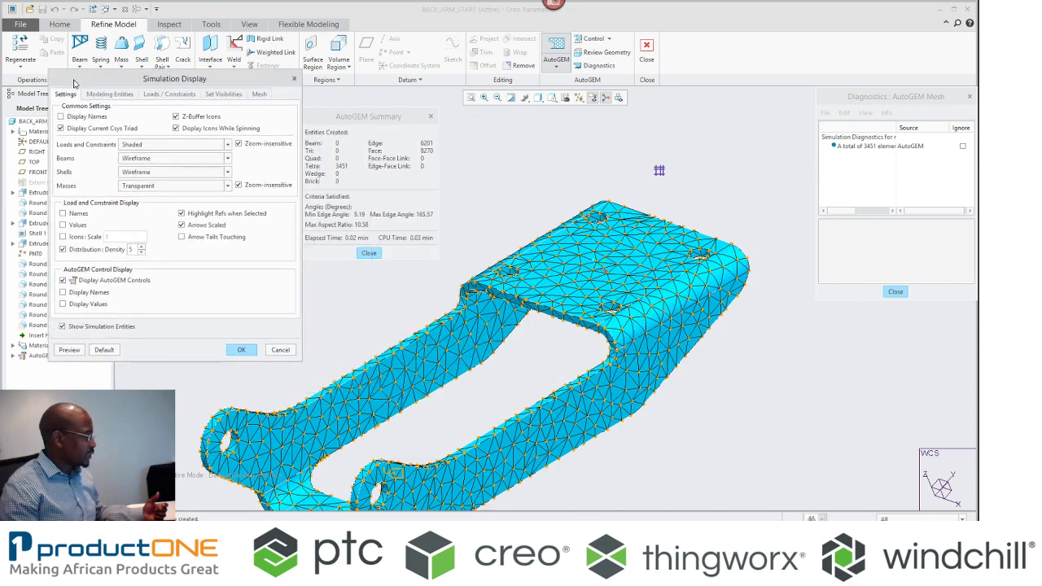
Step: Hide mesh points in the Simulation Display settings and close the mesh summary
left_click(260, 95)
left_click(79, 123)
scroll(577, 242, "down", 3)
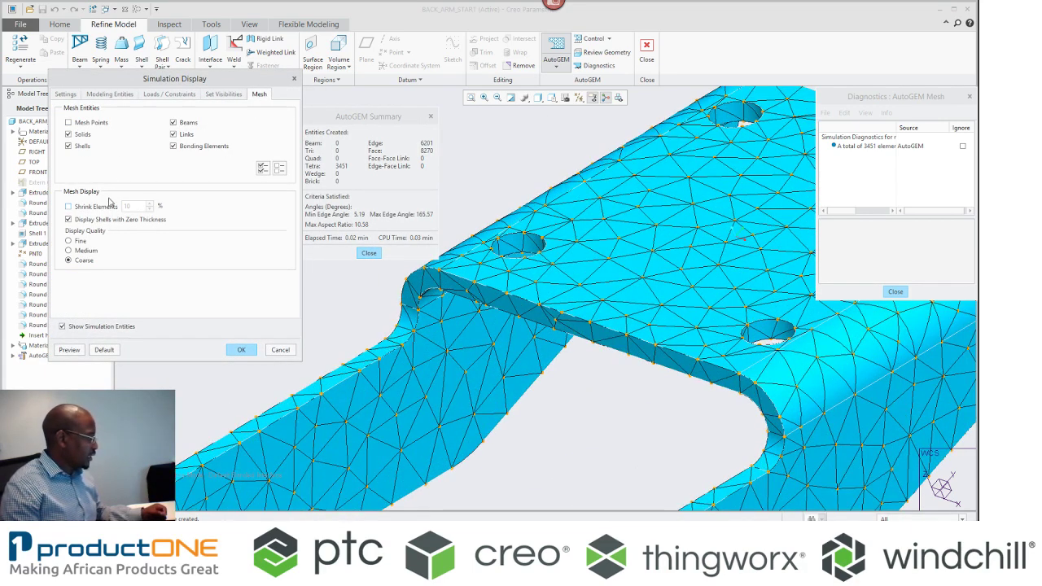
left_click(241, 350)
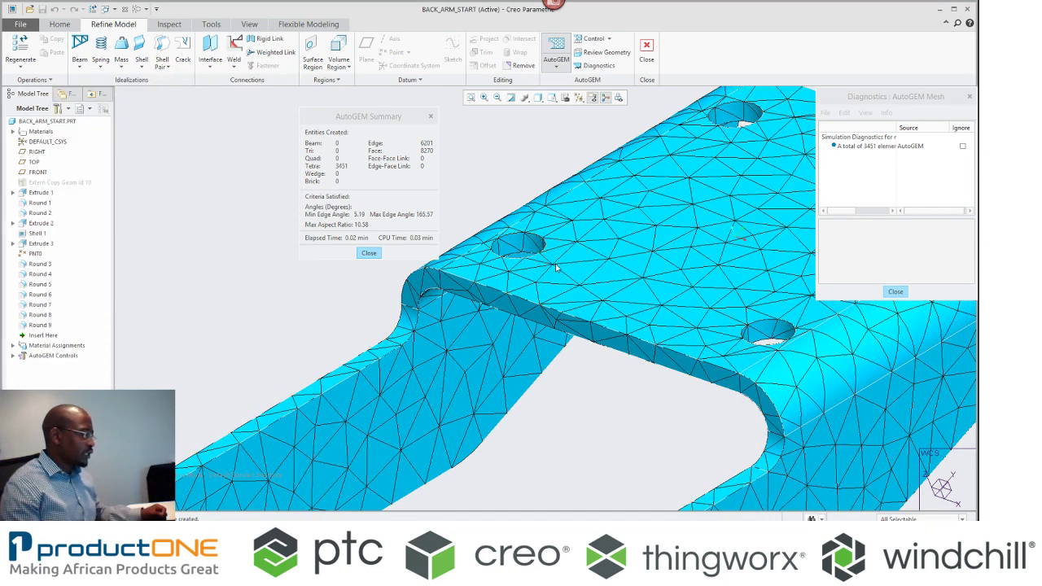
left_click(369, 253)
Step: Exit meshing without saving and set a 20% element shrink in Simulation Display
left_click(621, 99)
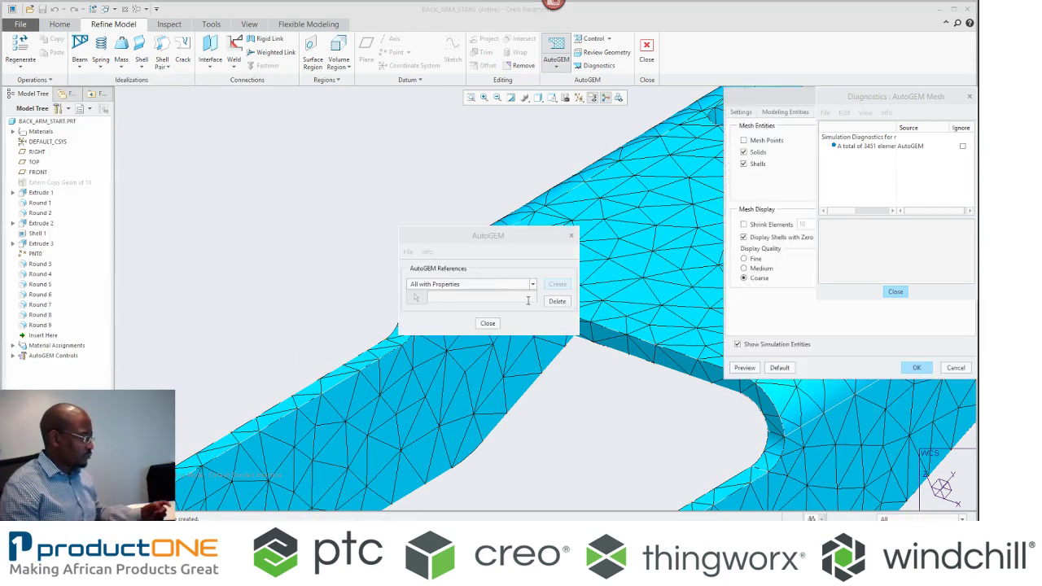
left_click(487, 323)
left_click(491, 289)
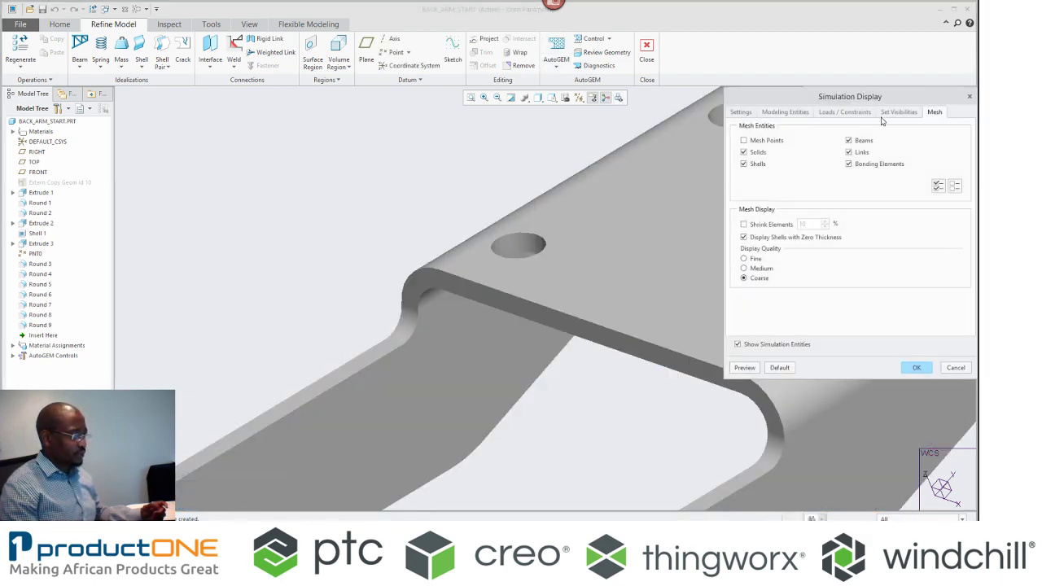
left_click(780, 228)
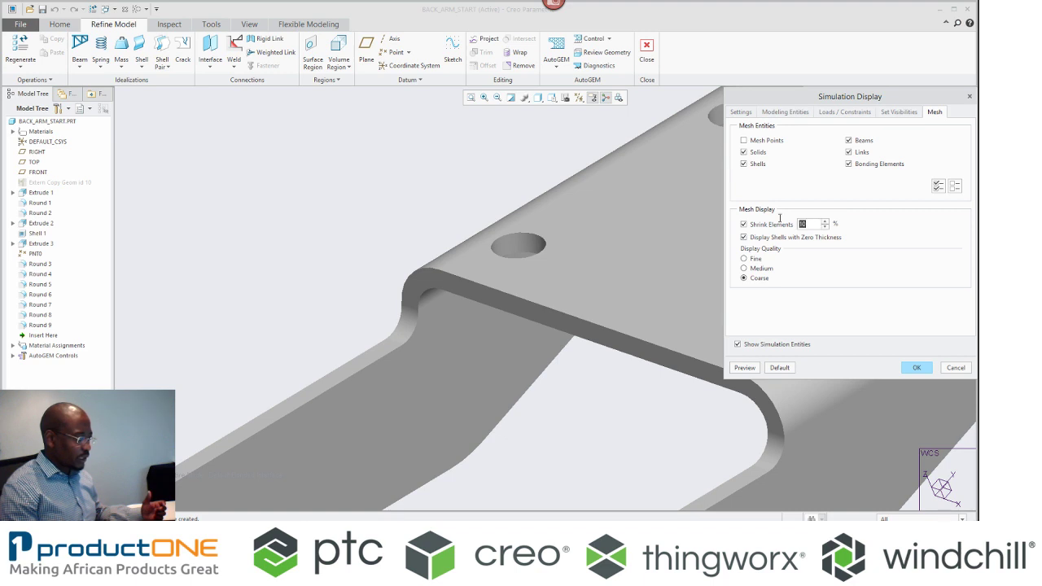
type("20")
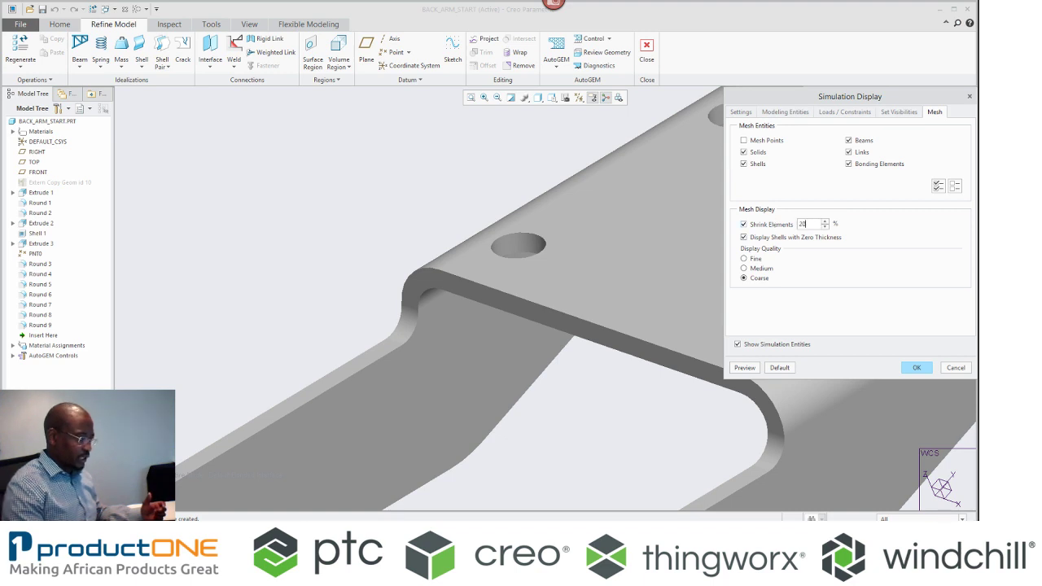
left_click(917, 368)
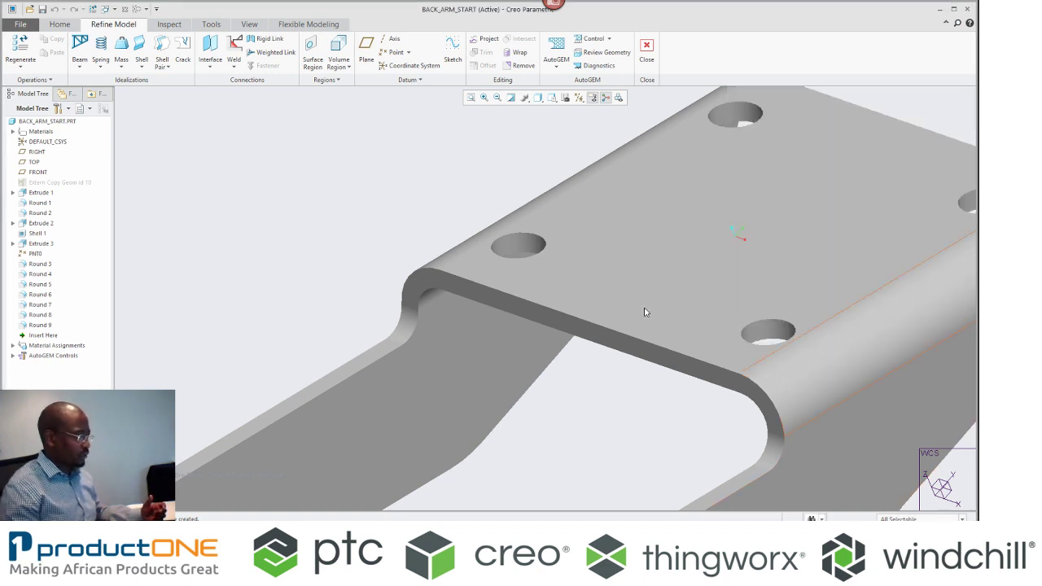
Step: Regenerate the 3451-element mesh and orbit and zoom to inspect the shrunk elements
left_click(560, 68)
left_click(556, 284)
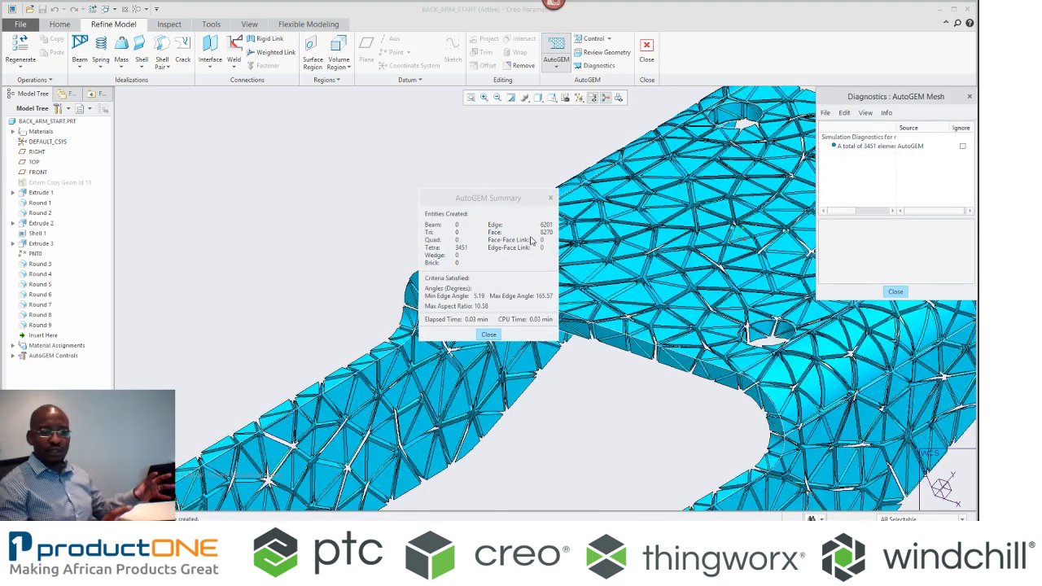
left_click_drag(453, 199, 227, 144)
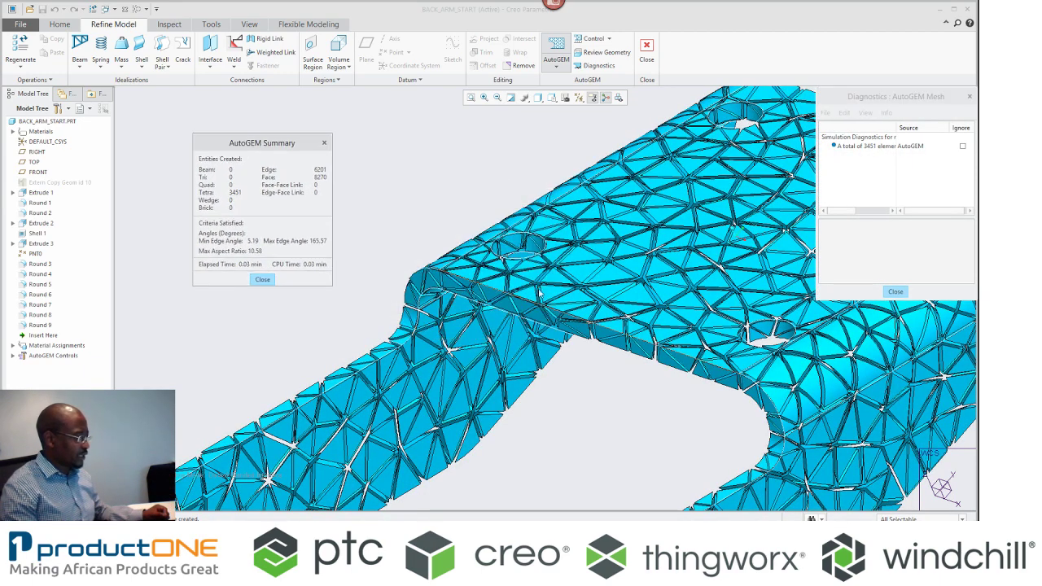
key("ctrl+d")
middle_click_drag(544, 291, 586, 299)
scroll(586, 300, "up", 6)
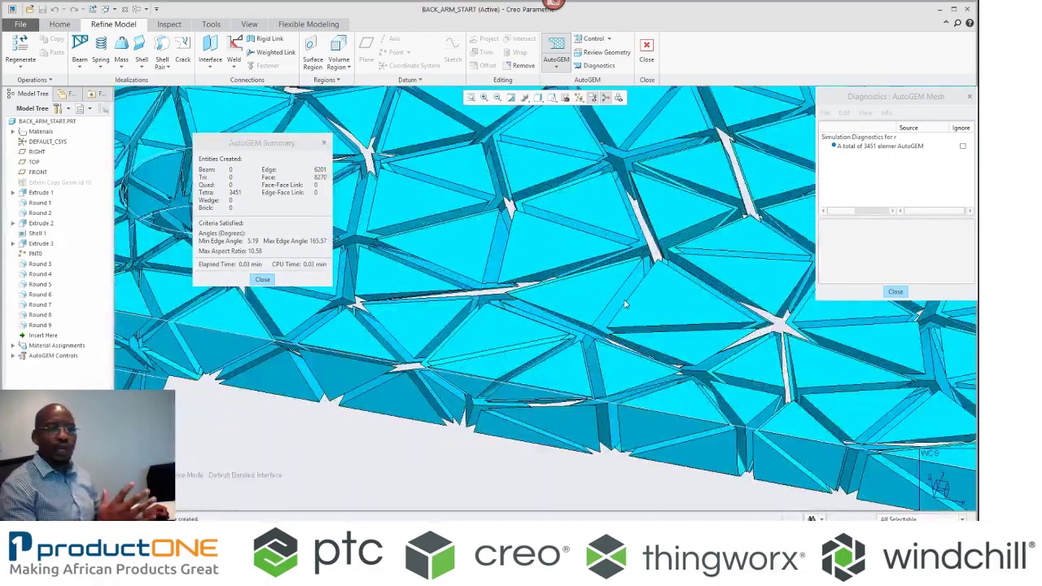
middle_click_drag(625, 304, 246, 216)
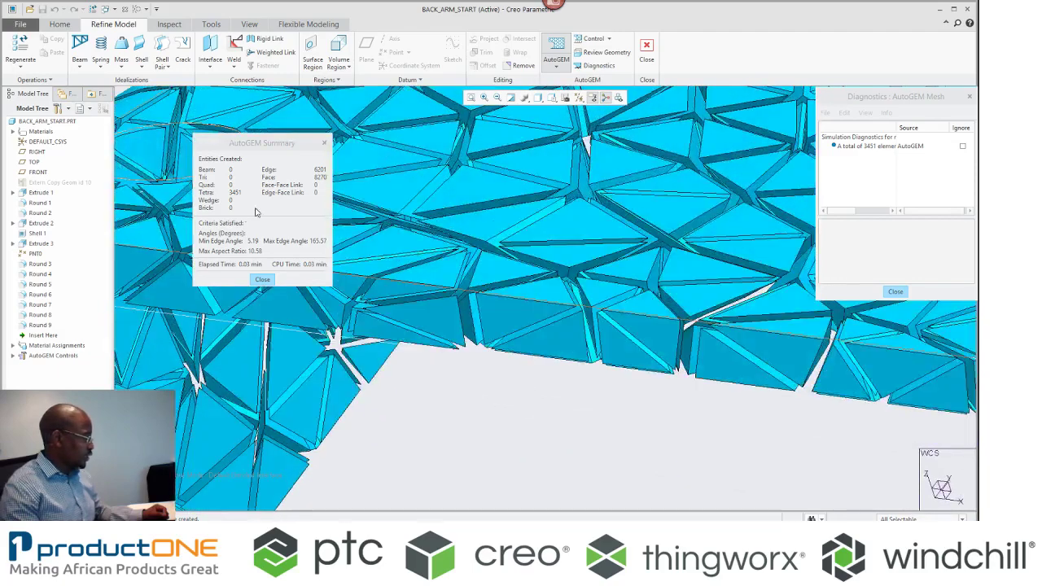
left_click(262, 279)
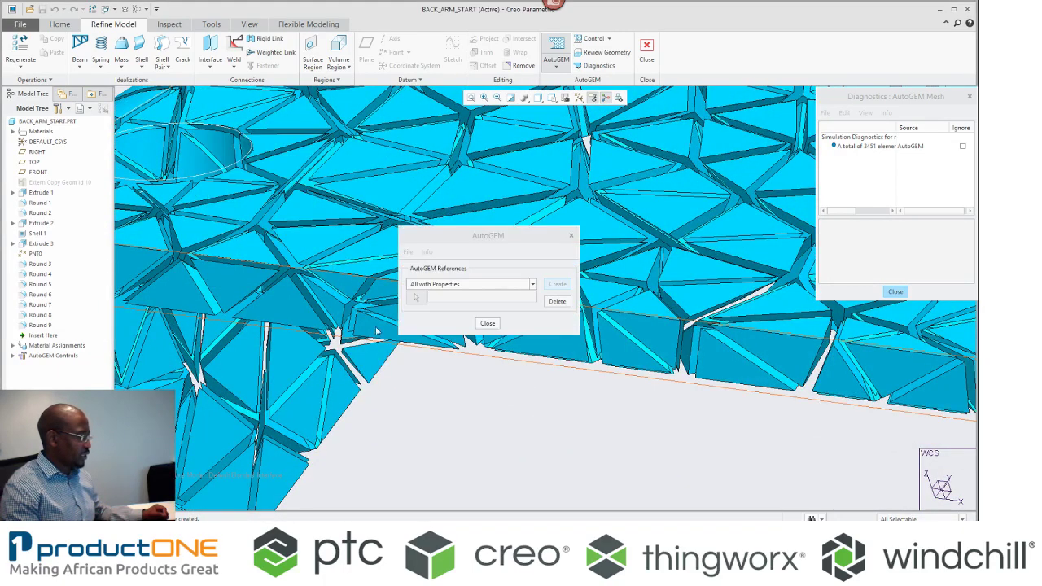
Step: Exit AutoGEM, answering the save-mesh prompt
scroll(472, 342, "down", 3)
left_click(486, 323)
left_click(488, 323)
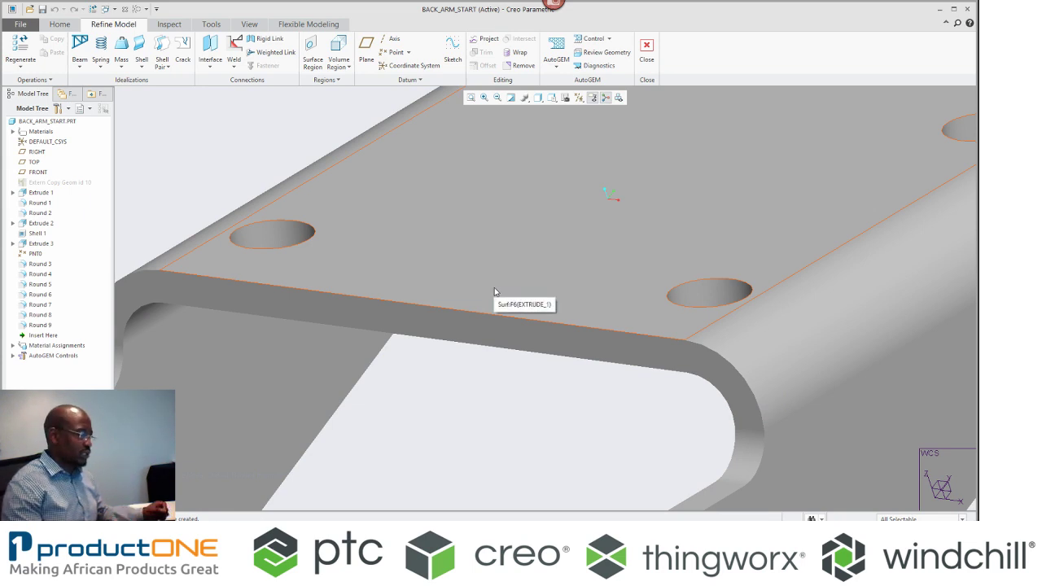
Step: Delete the AutoGEMControl1 mesh control and confirm the deletion
scroll(496, 292, "down", 5)
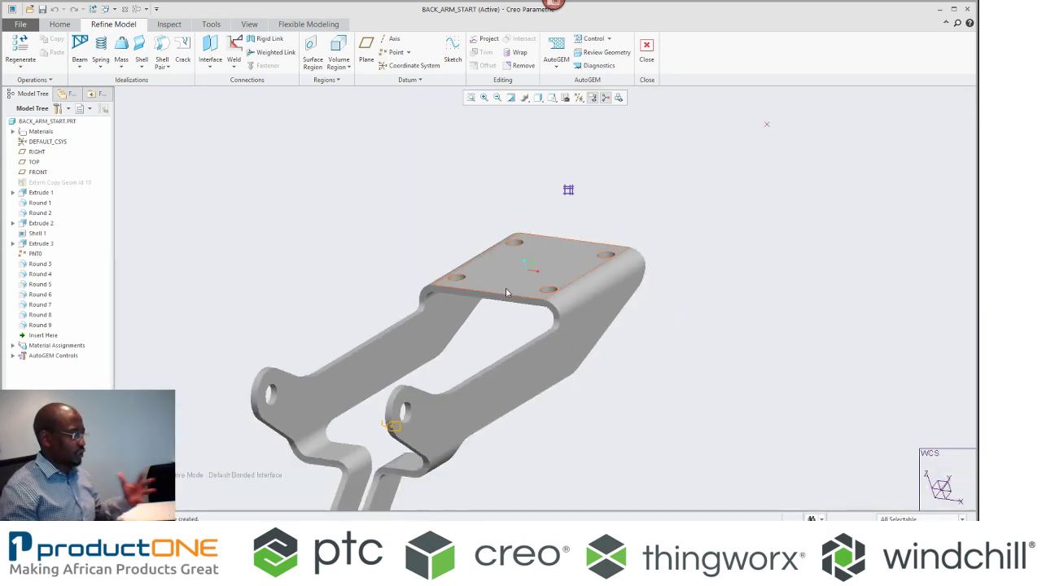
left_click(568, 191)
key("Delete")
left_click(494, 292)
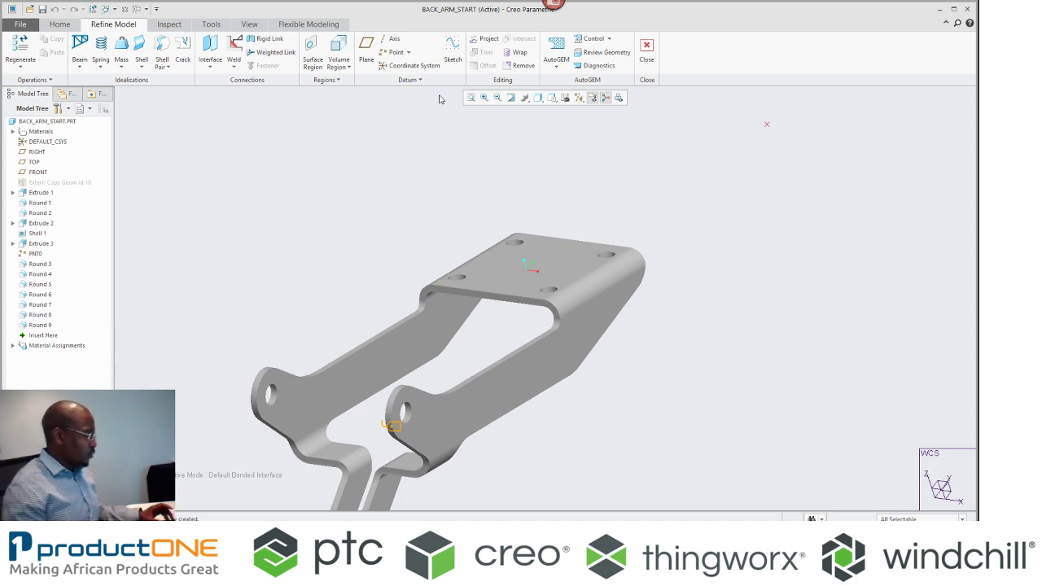
middle_click_drag(444, 223, 490, 157, "shift")
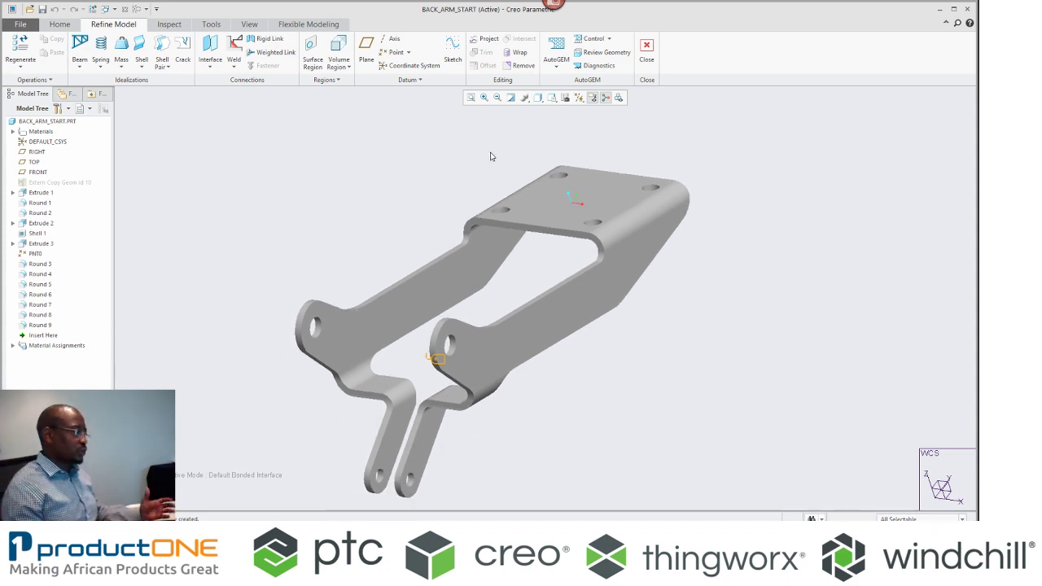
left_click(62, 25)
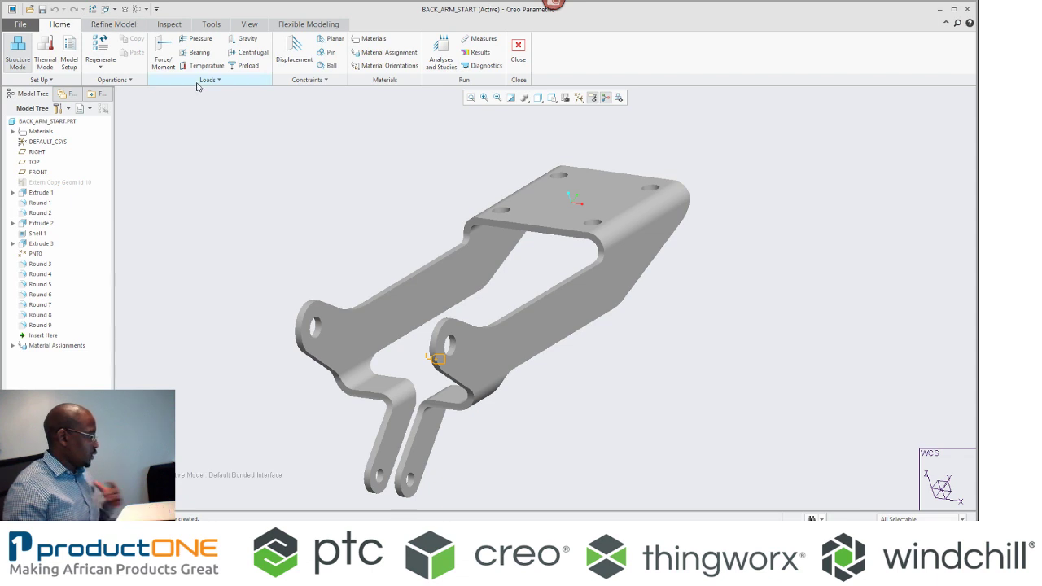
Step: Pin the bracket's two lower arm holes as Constraint1
left_click(328, 52)
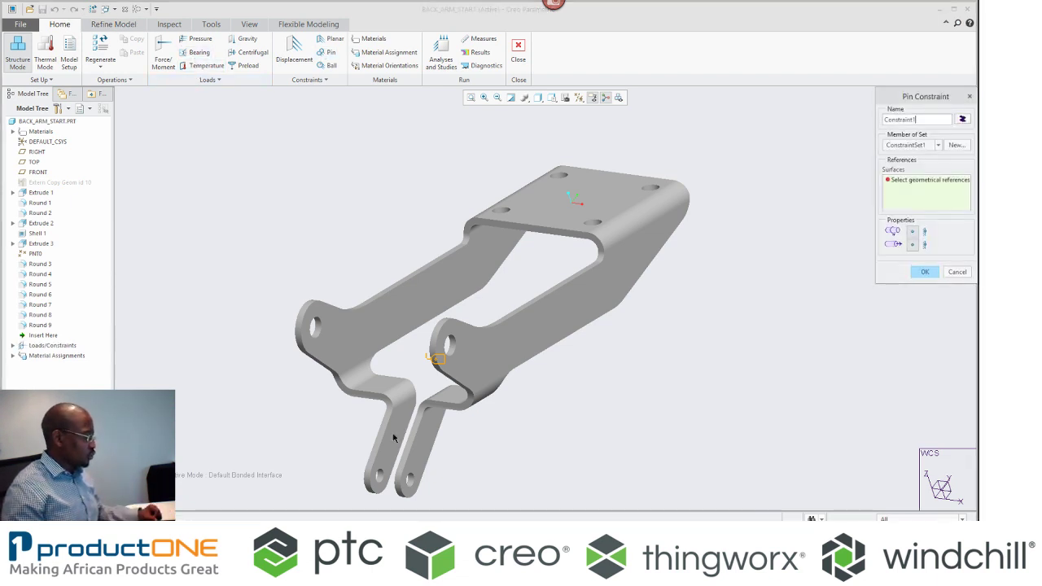
scroll(417, 447, "down", 3)
left_click(433, 424)
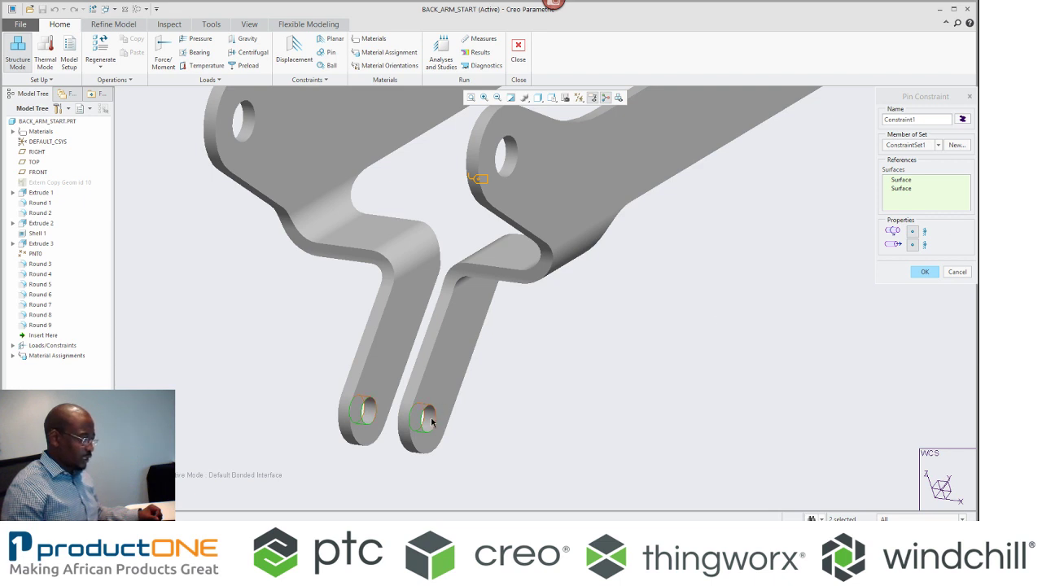
left_click(920, 273)
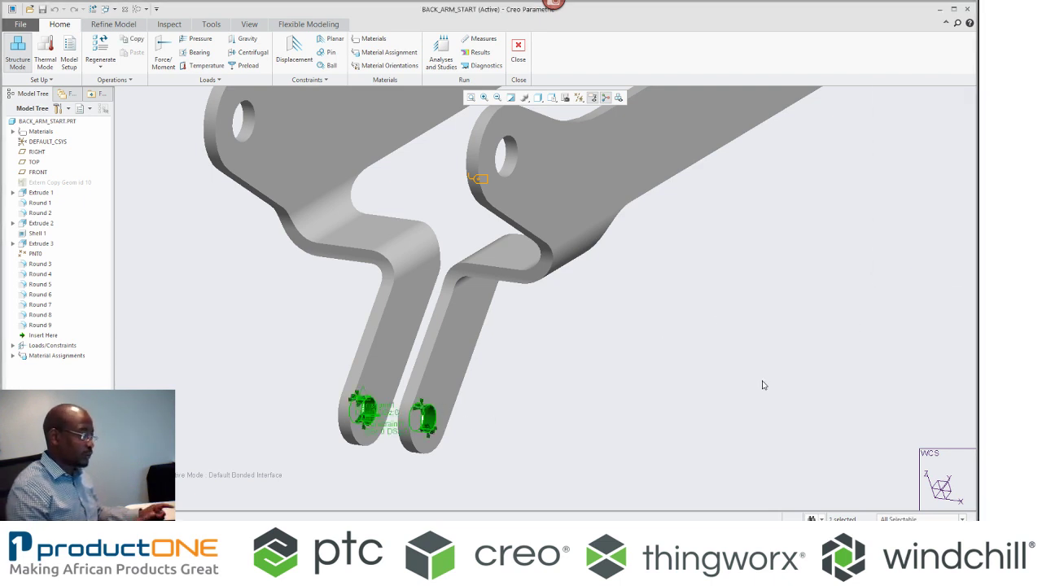
Step: Copy the pin as Constraint1_Copy onto the two upper holes and change its axial translation setting
key("ctrl+c")
key("ctrl+v")
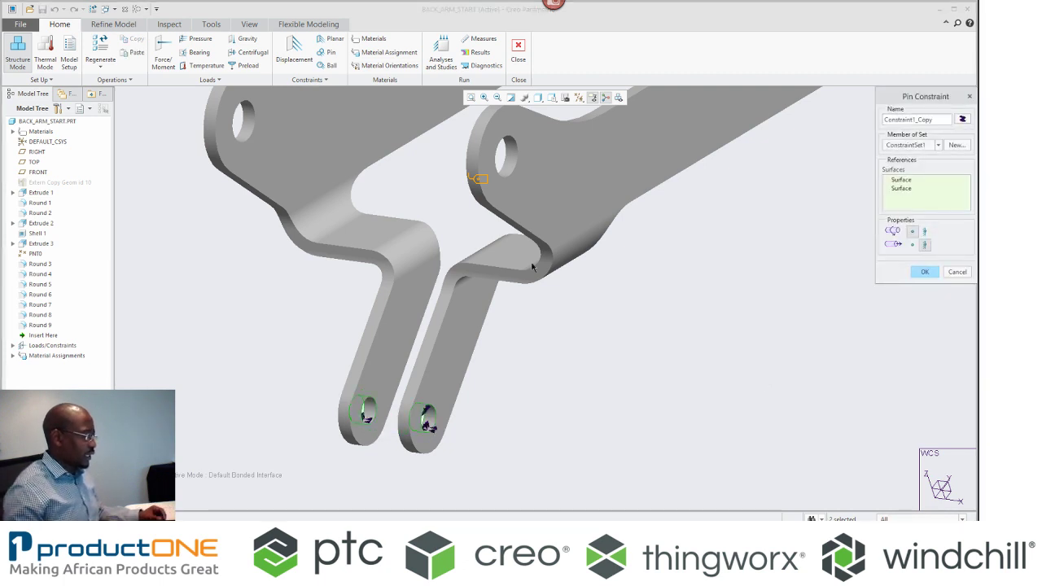
left_click(515, 170)
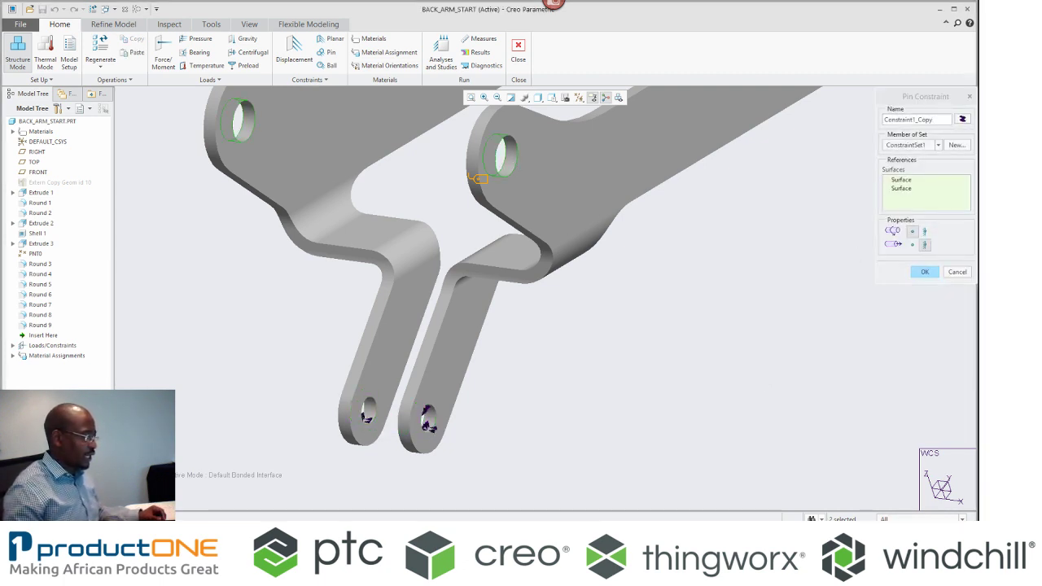
left_click(911, 244)
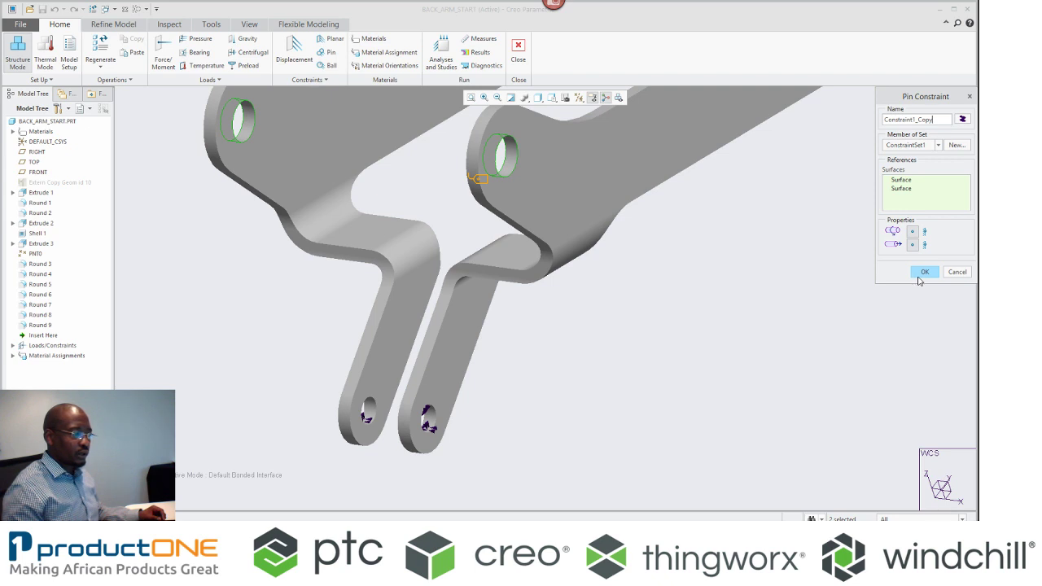
Step: Confirm the copied pin constraint on the upper holes
left_click(924, 273)
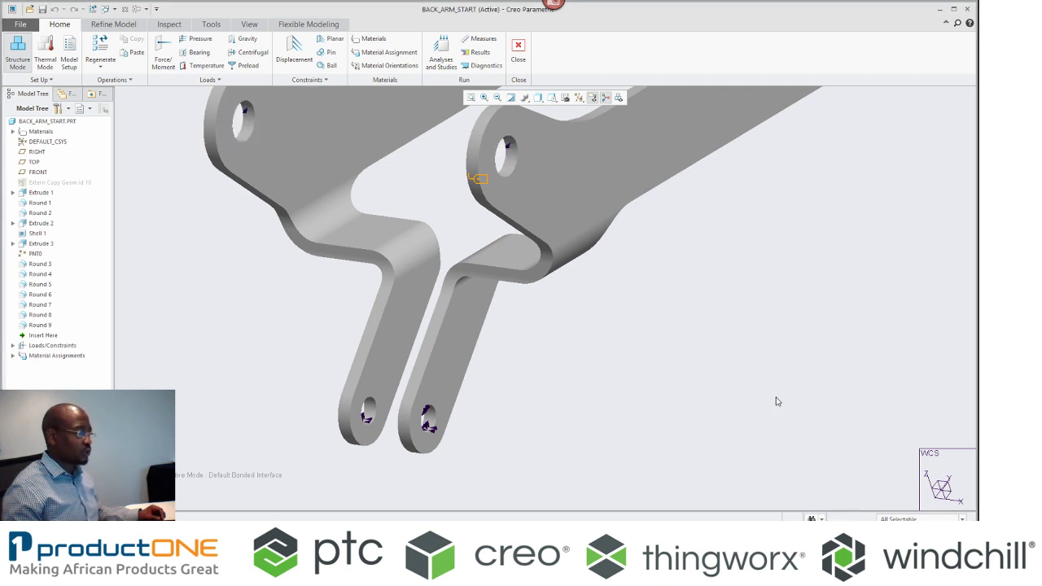
scroll(774, 399, "down", 5)
middle_click_drag(738, 399, 539, 443, "shift")
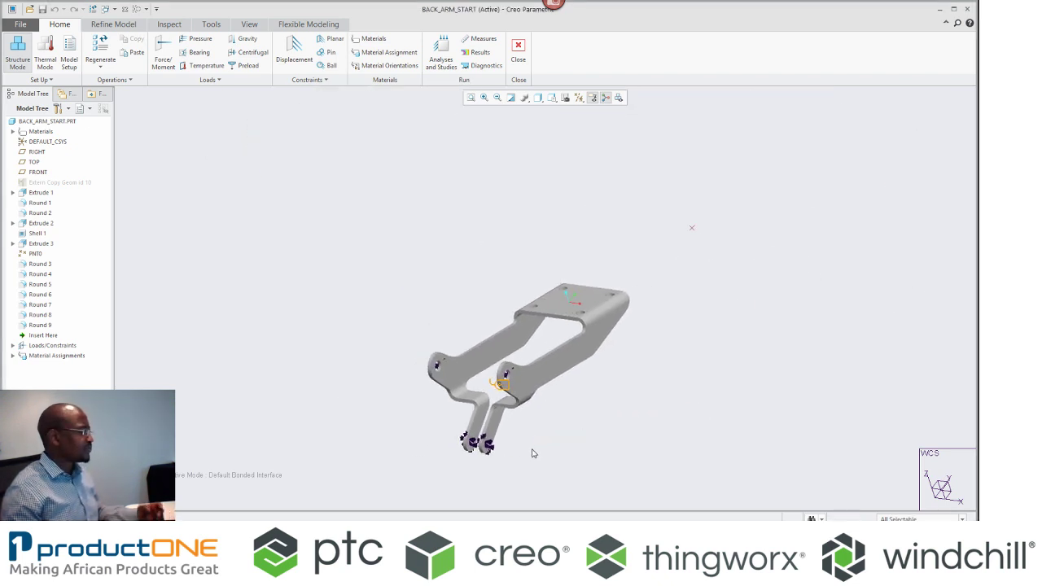
Step: Start Load1 on the four top-plate hole surfaces with force units set to N
left_click(162, 53)
scroll(544, 288, "up", 5)
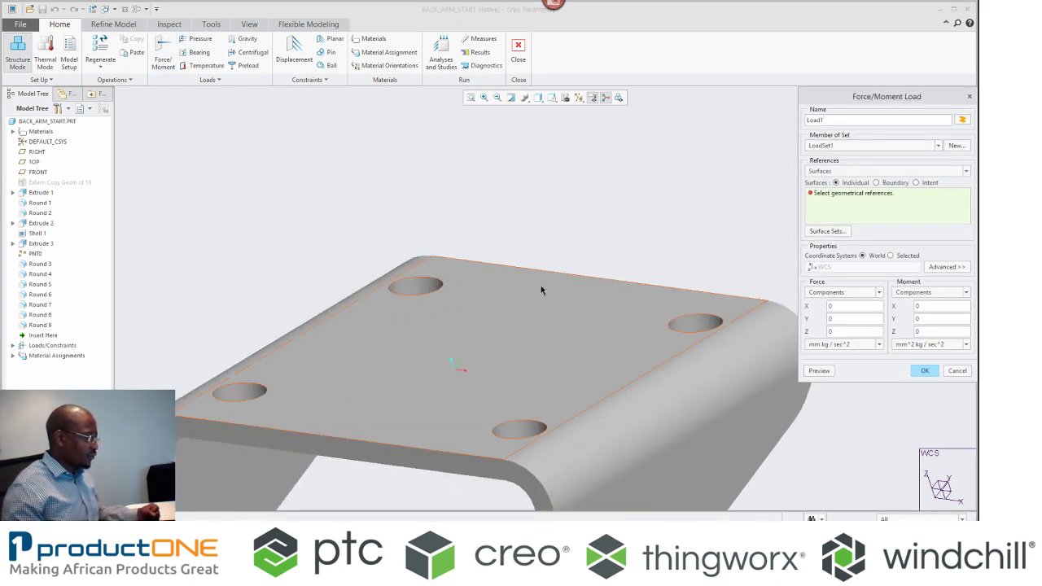
left_click(433, 300)
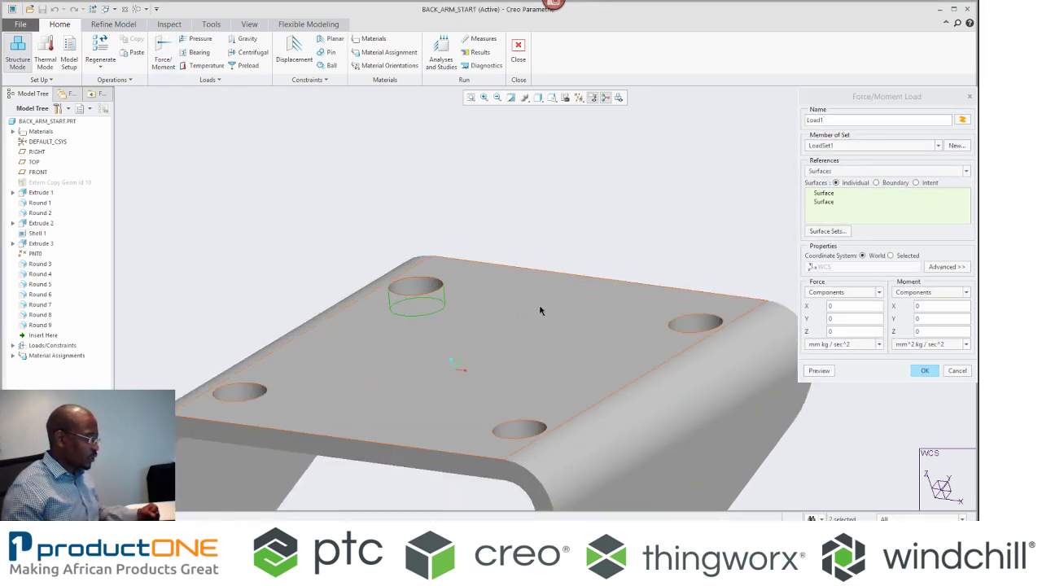
left_click(695, 317, "ctrl")
left_click(525, 424, "ctrl")
left_click(244, 393, "ctrl")
scroll(378, 217, "down", 5)
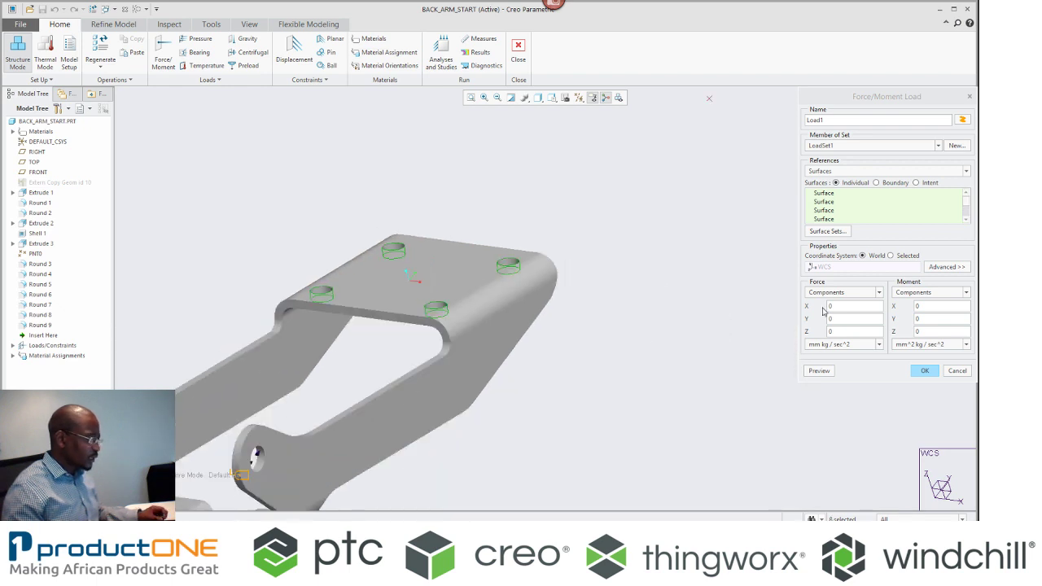
left_click(847, 344)
left_click(814, 355)
Step: Enter a -350 N Z force component and preview the load arrows from several angles
middle_click_drag(586, 407, 525, 393)
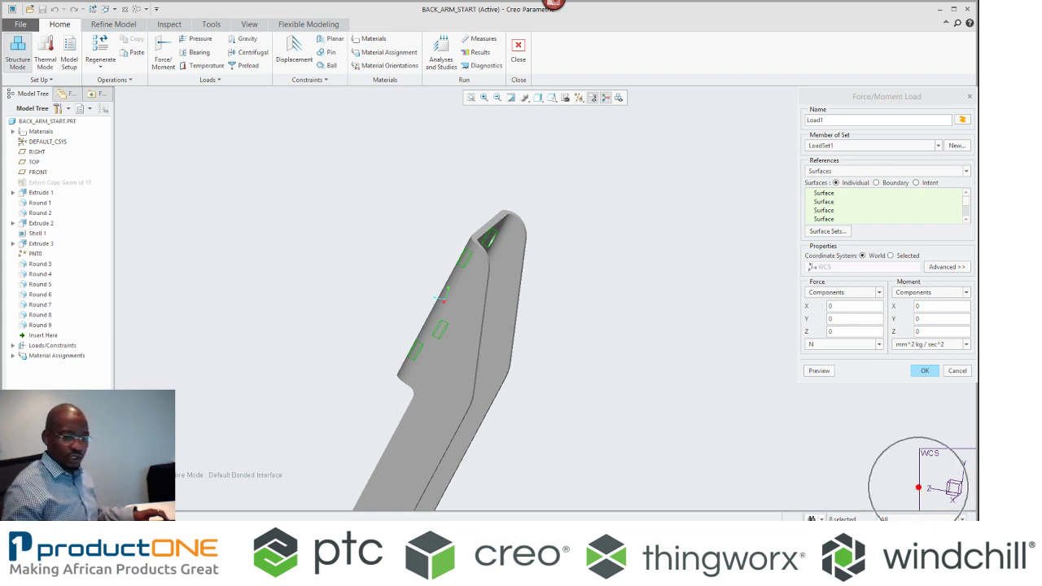
left_click_drag(377, 288, 559, 315)
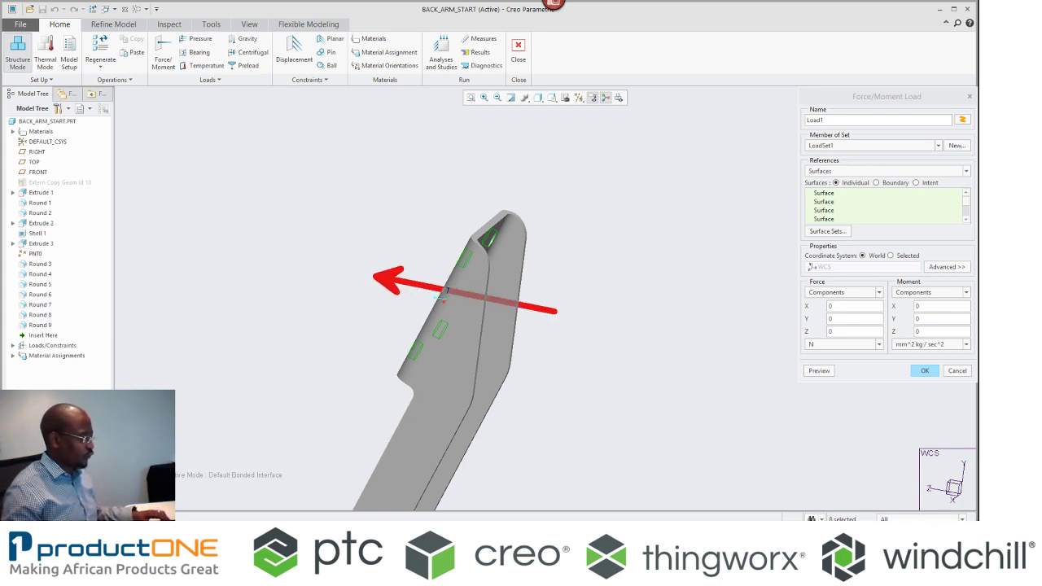
mouse_move(655, 402)
left_mouse_down()
mouse_move(544, 367)
mouse_move(458, 351)
left_mouse_up()
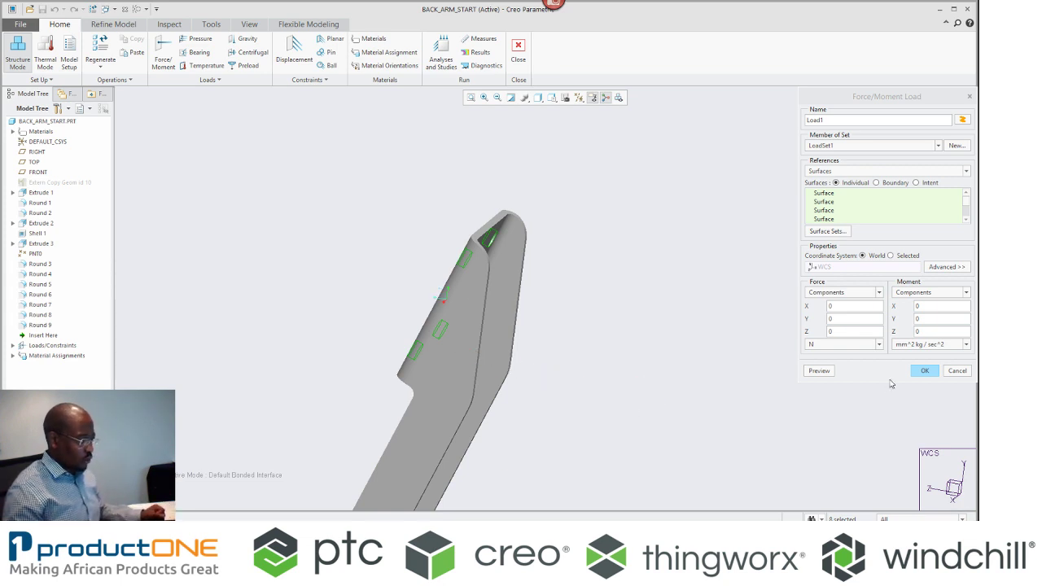
left_click(848, 330)
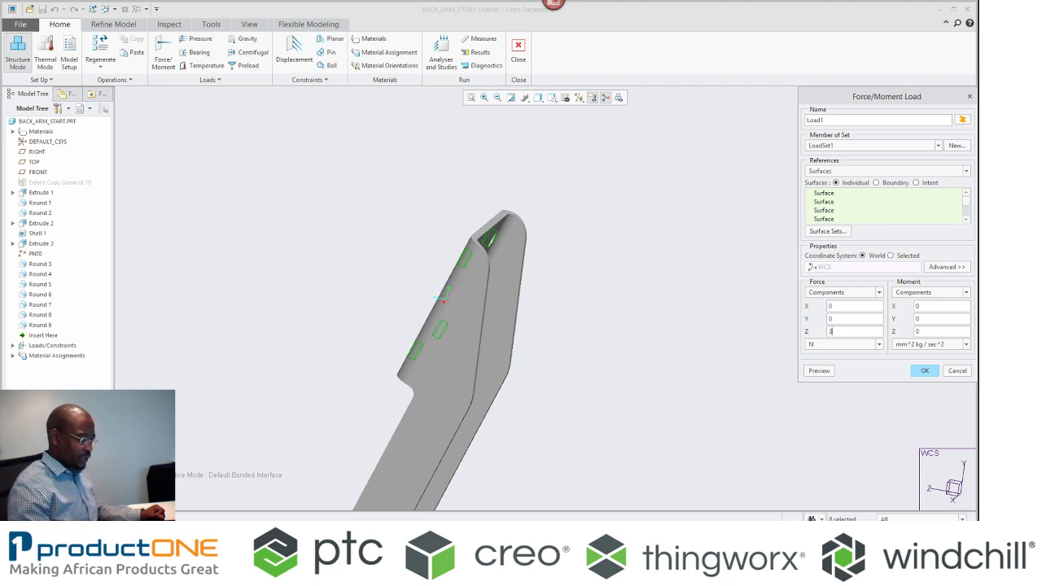
type("350")
left_click(817, 373)
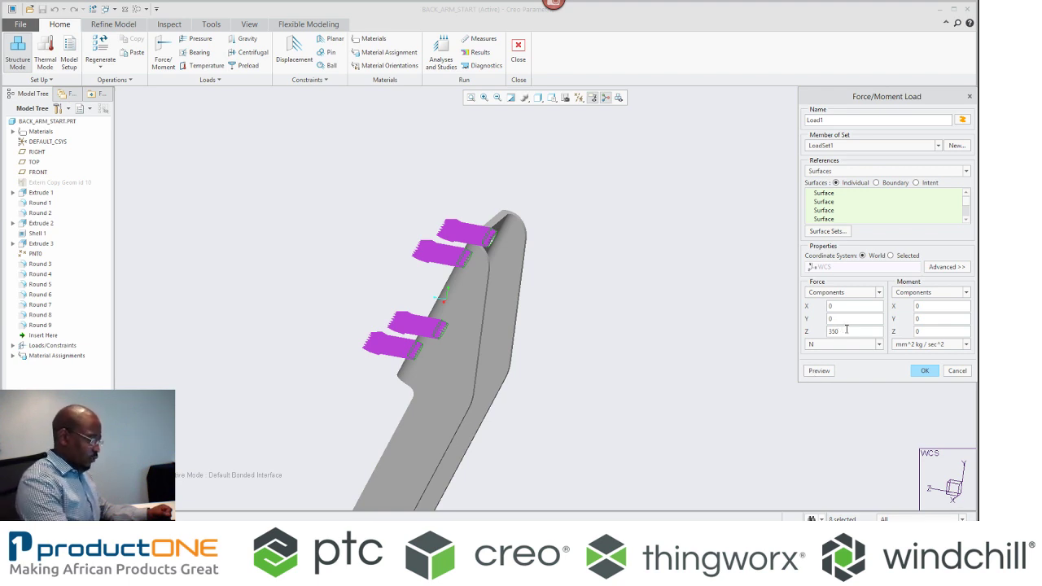
left_click(818, 371)
scroll(599, 301, "down", 3)
middle_click_drag(600, 301, 613, 367)
middle_click_drag(633, 311, 635, 298)
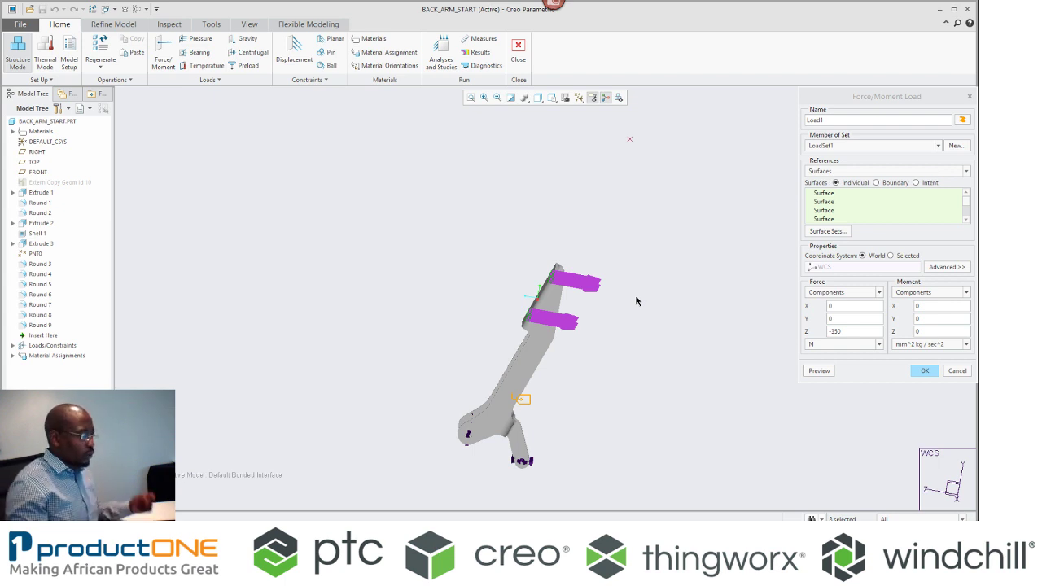
Step: Try a total bearing load at point PNT0, then dismiss the resulting error
left_click(928, 268)
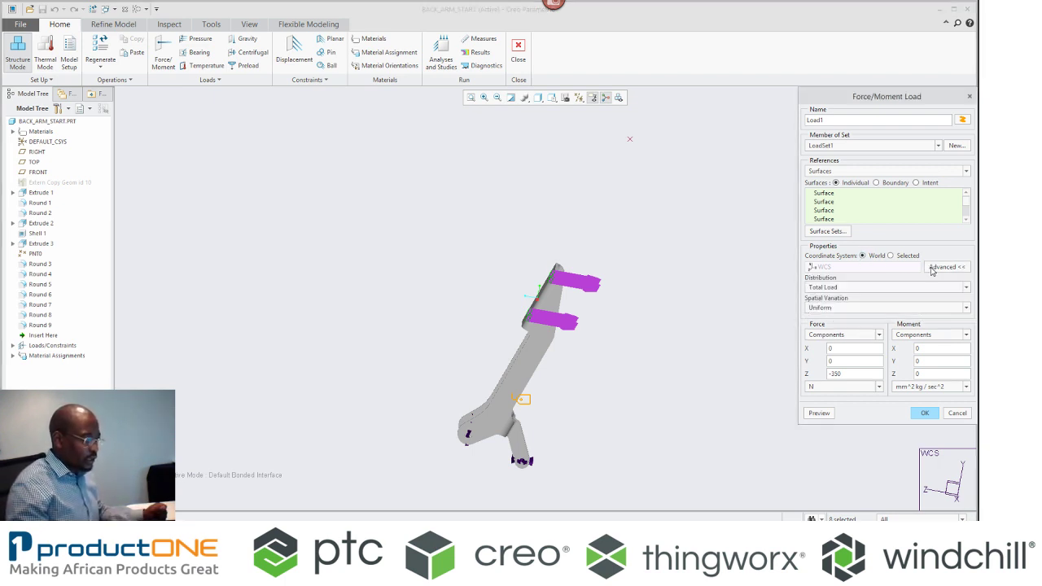
left_click(861, 290)
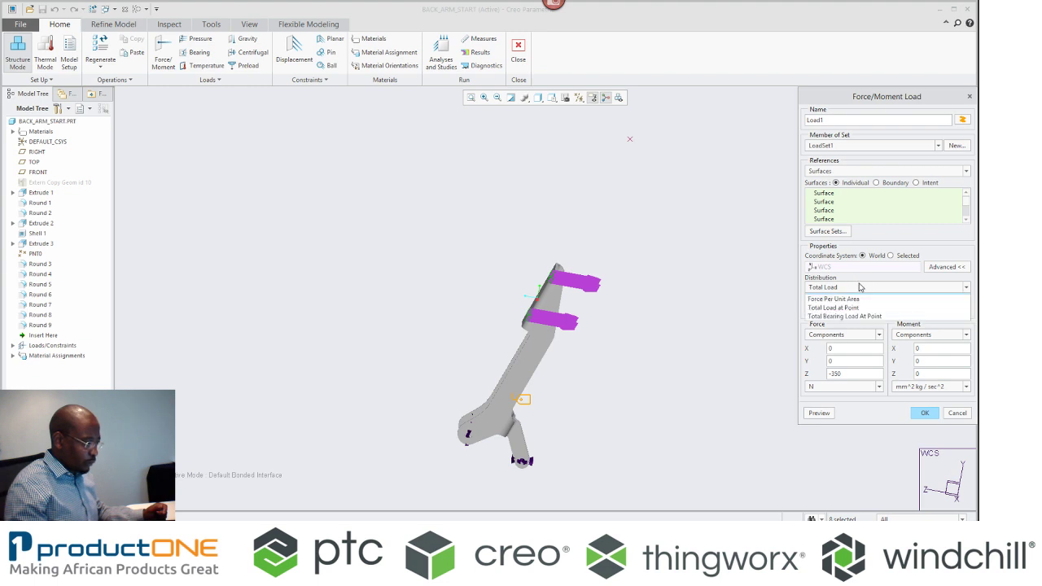
left_click(854, 324)
left_click(629, 139)
left_click(818, 423)
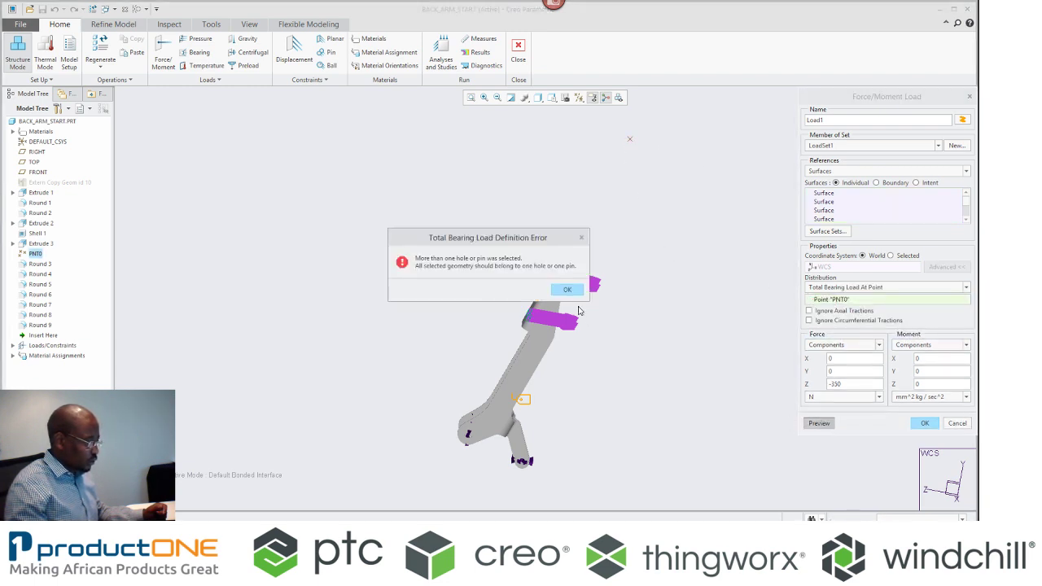
left_click(628, 289)
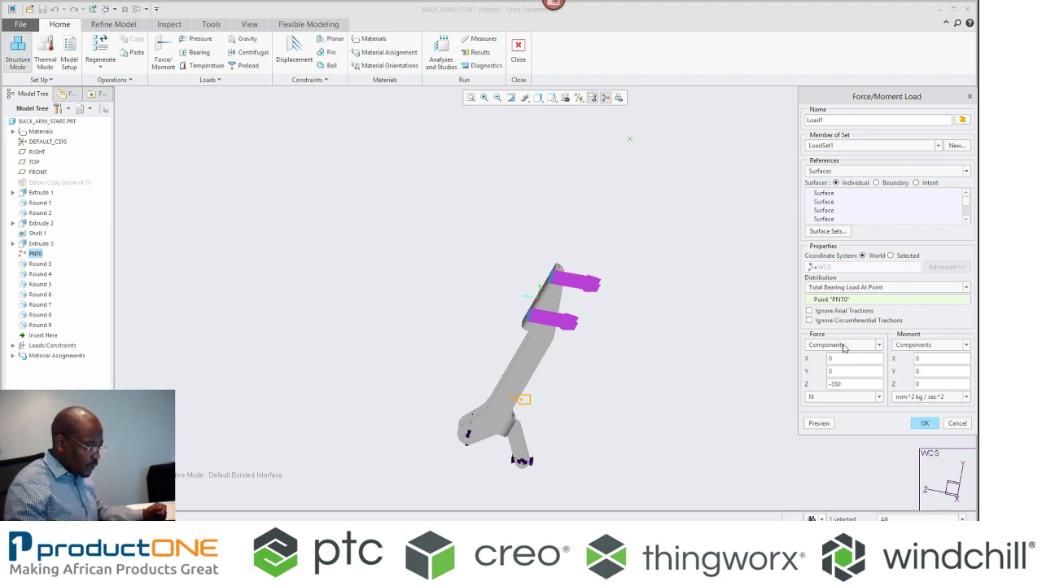
Step: Switch distribution to Total Load at Point and preview the arrows on the loaded holes
left_click(890, 289)
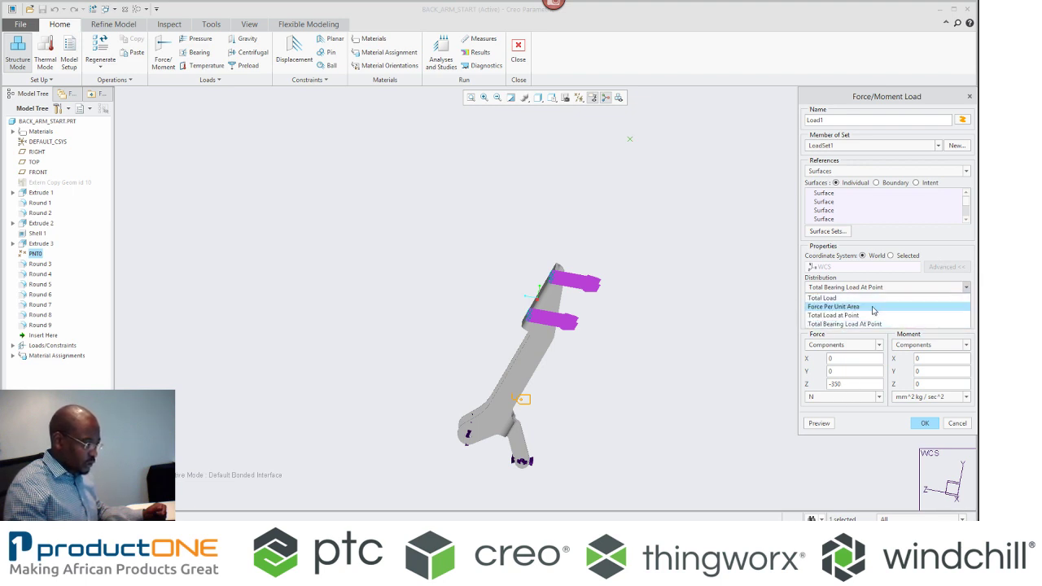
left_click(850, 314)
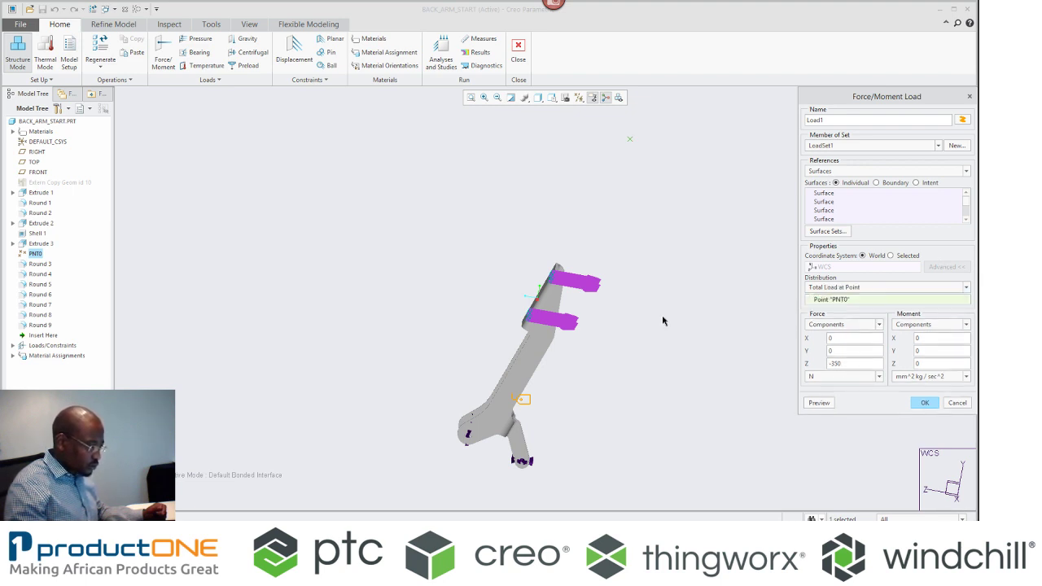
left_click(824, 404)
mouse_move(554, 301)
middle_mouse_down()
mouse_move(548, 276)
mouse_move(547, 291)
middle_mouse_up()
scroll(544, 288, "up", 3)
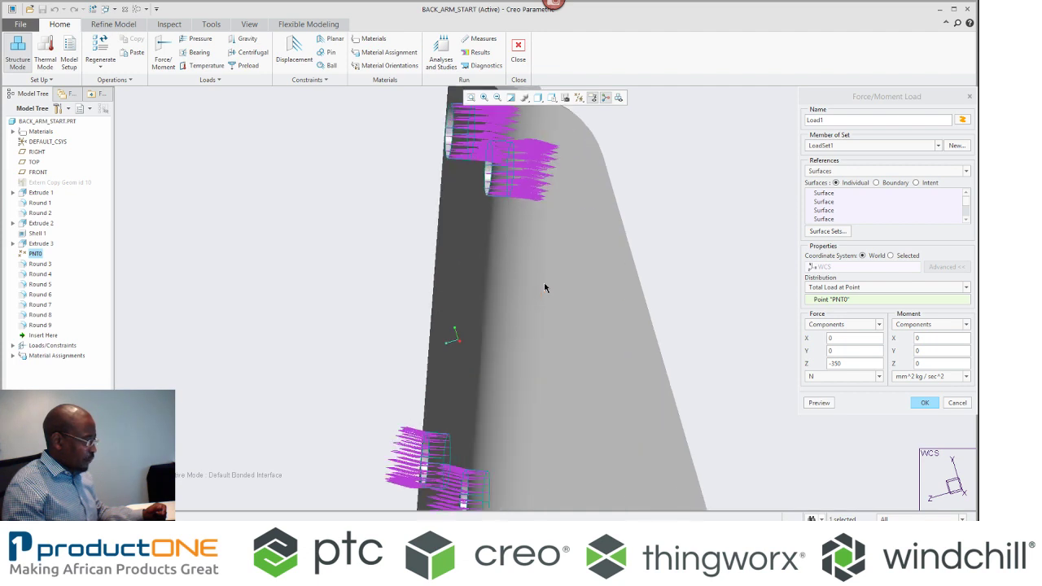
scroll(490, 281, "down", 3)
scroll(498, 287, "down", 3)
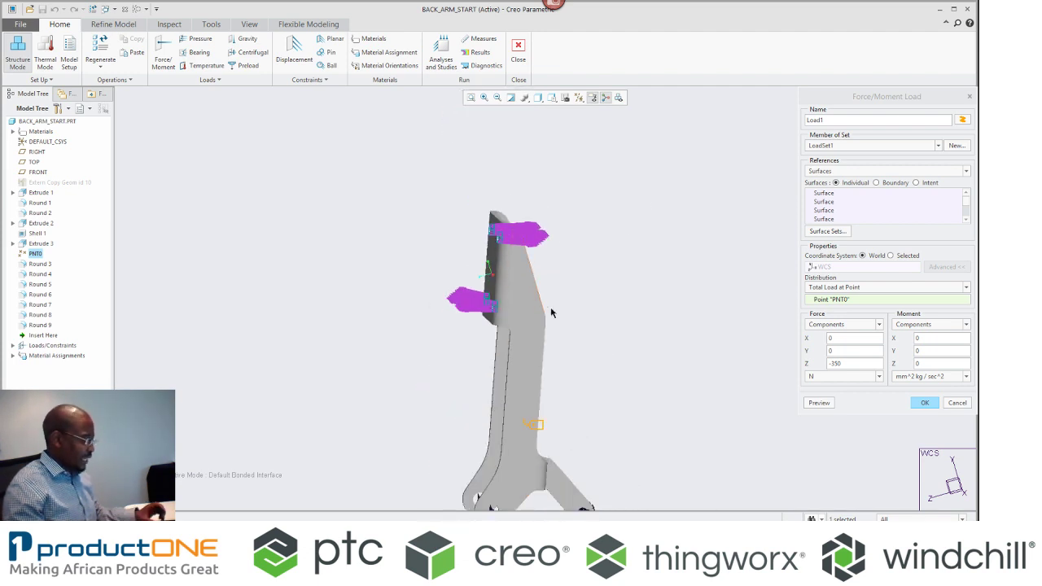
mouse_move(412, 189)
left_mouse_down()
mouse_move(581, 239)
mouse_move(575, 282)
mouse_move(611, 286)
left_mouse_up()
mouse_move(407, 301)
left_mouse_down()
mouse_move(499, 394)
mouse_move(556, 344)
mouse_move(406, 296)
mouse_move(400, 275)
mouse_move(445, 284)
left_mouse_up()
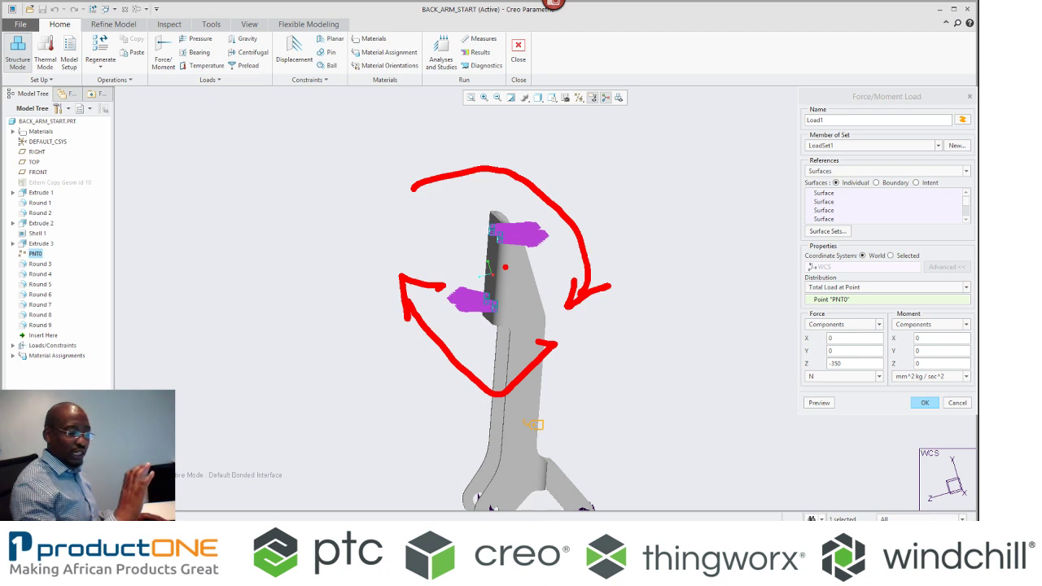
Step: Accept Load1 and return the bracket to its standard orientation
key("Escape")
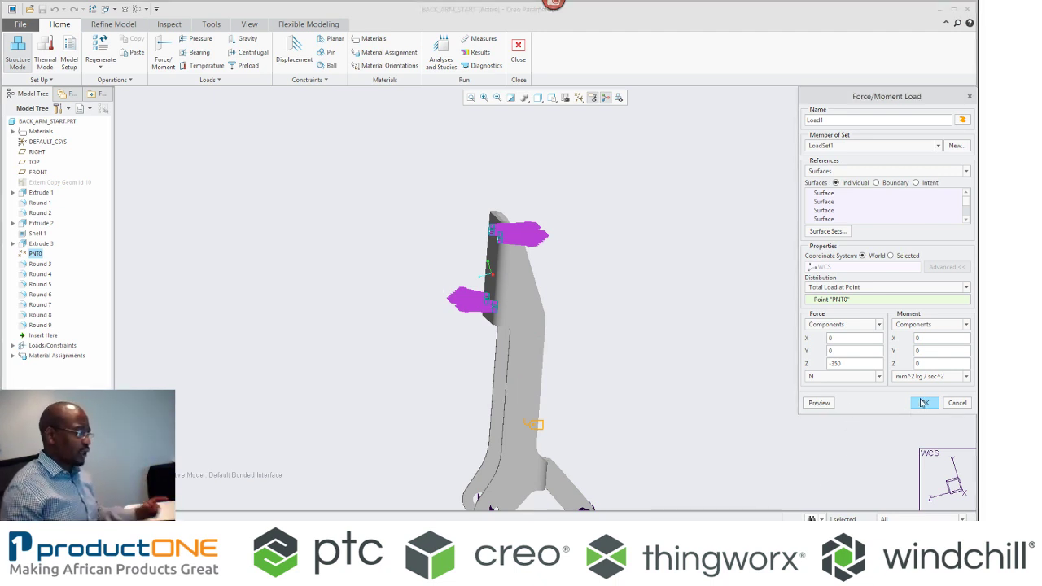
left_click(922, 402)
left_click(850, 418)
key("ctrl+d")
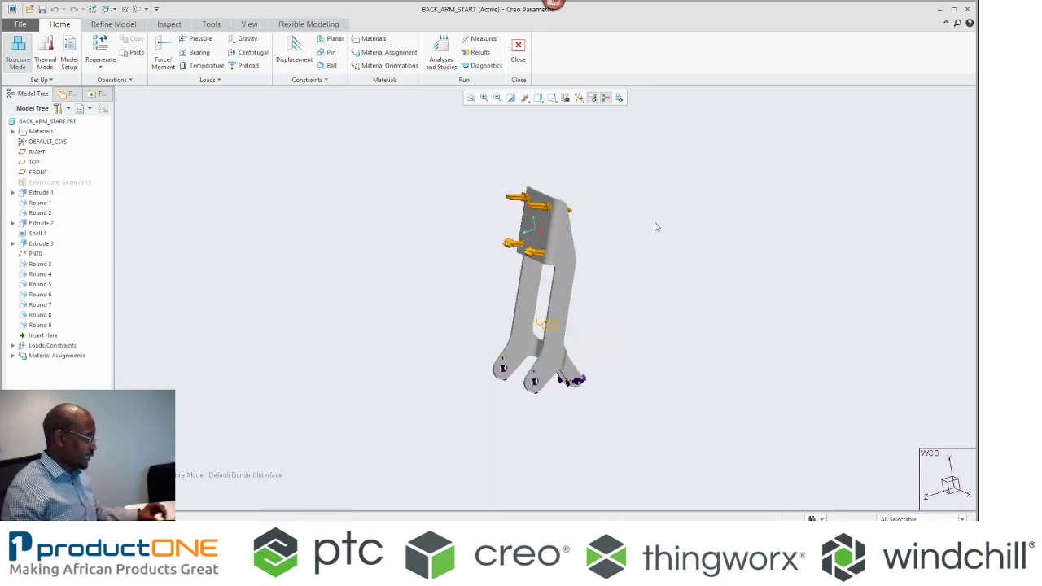
Step: Create static analysis BASIC with ConstraintSet1 and LoadSet1 and run it with interactive diagnostics
left_click(441, 51)
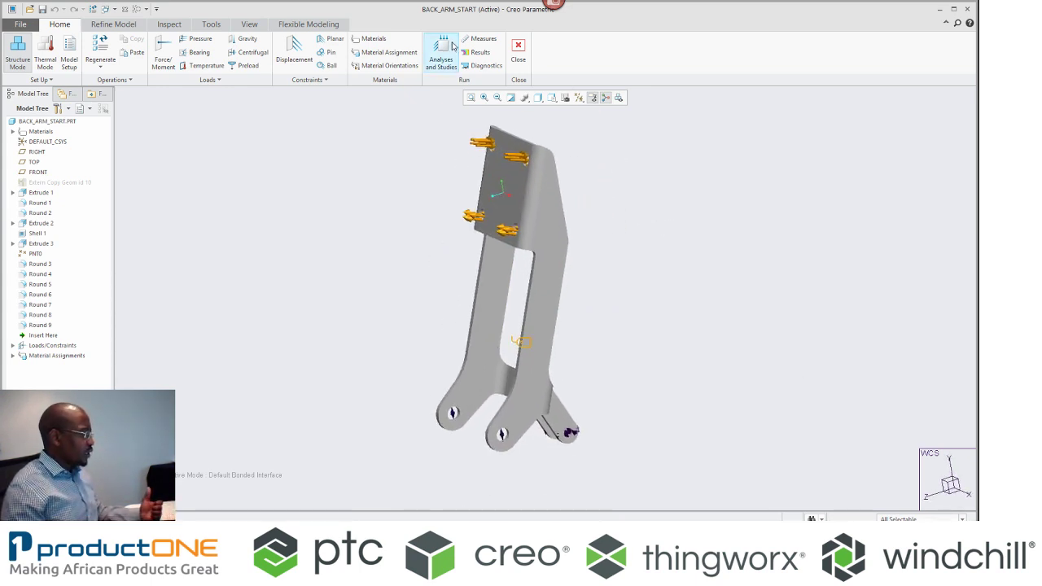
left_click(373, 201)
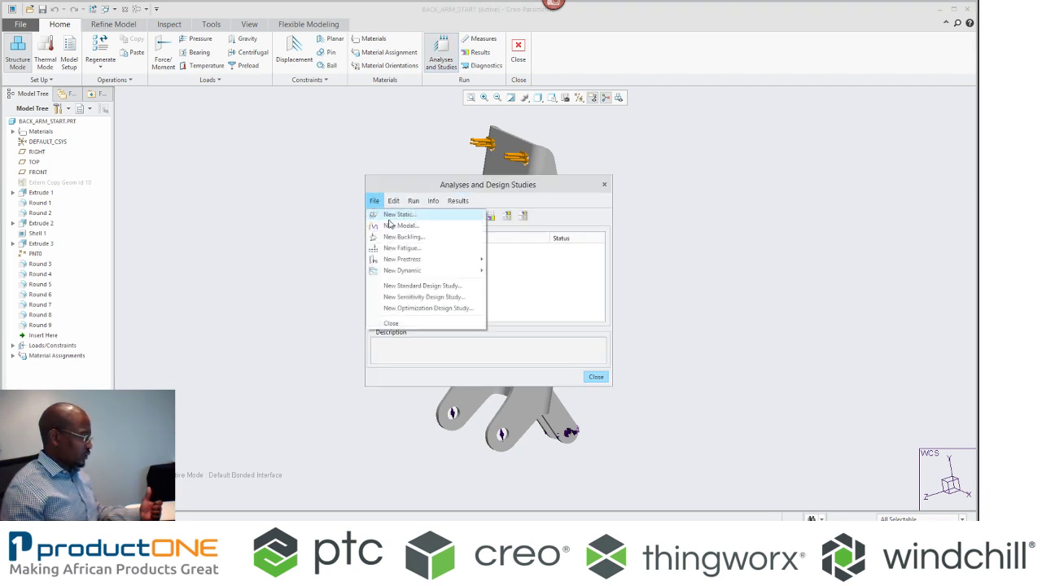
left_click(401, 215)
key("BackSpace")
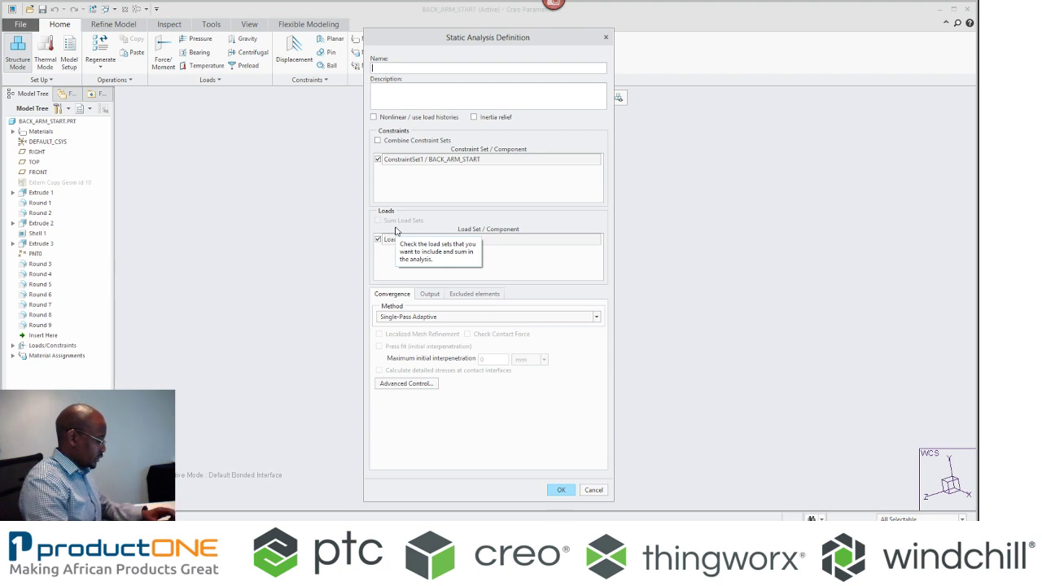
type("BASIC")
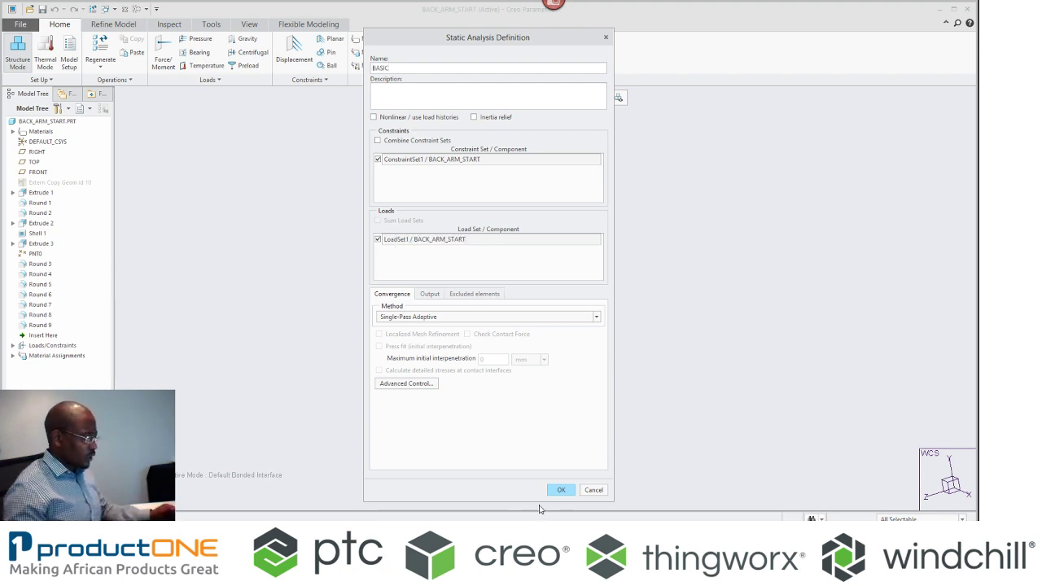
left_click(561, 489)
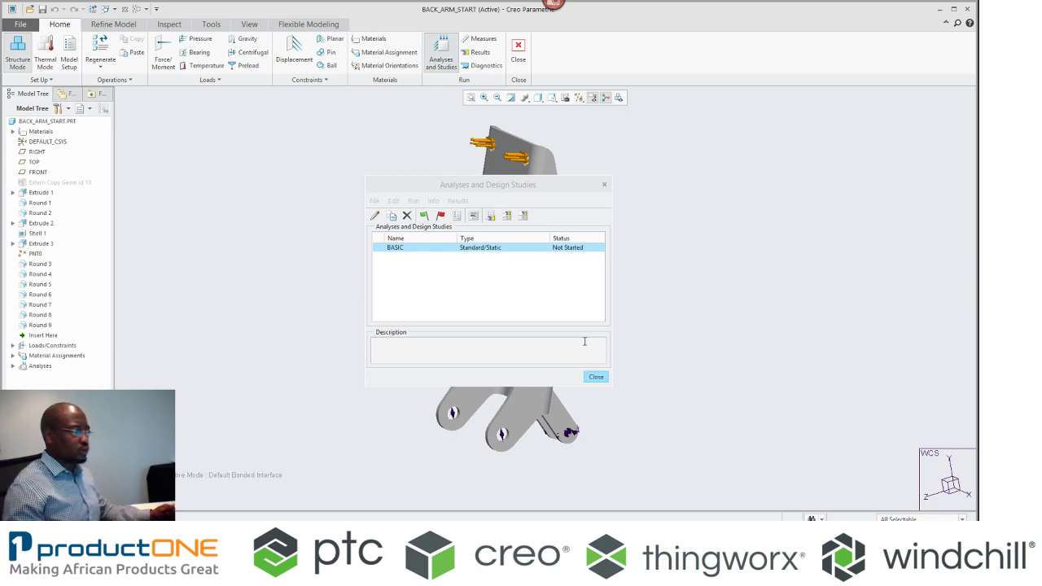
left_click(423, 216)
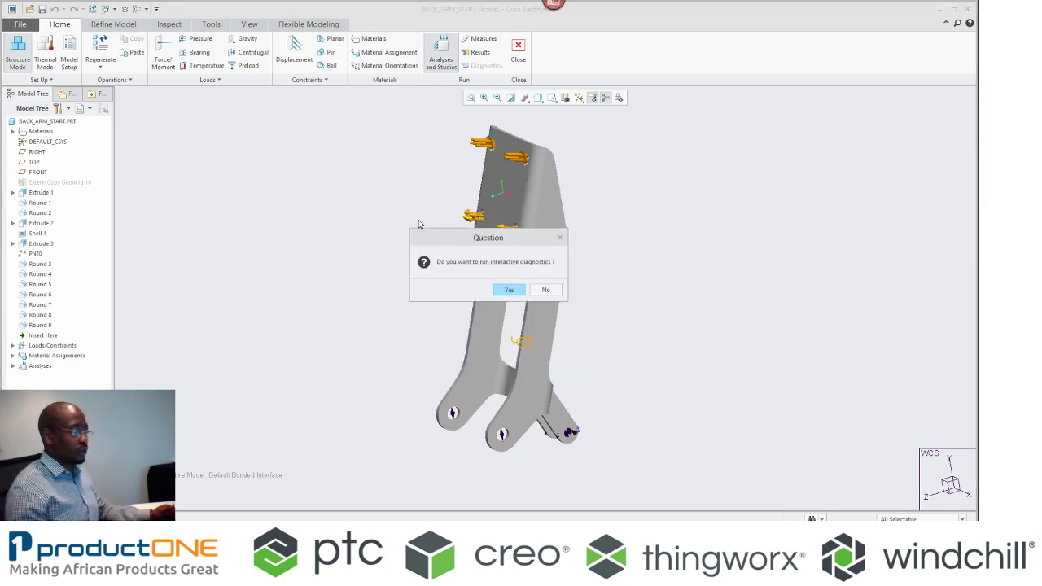
left_click(508, 289)
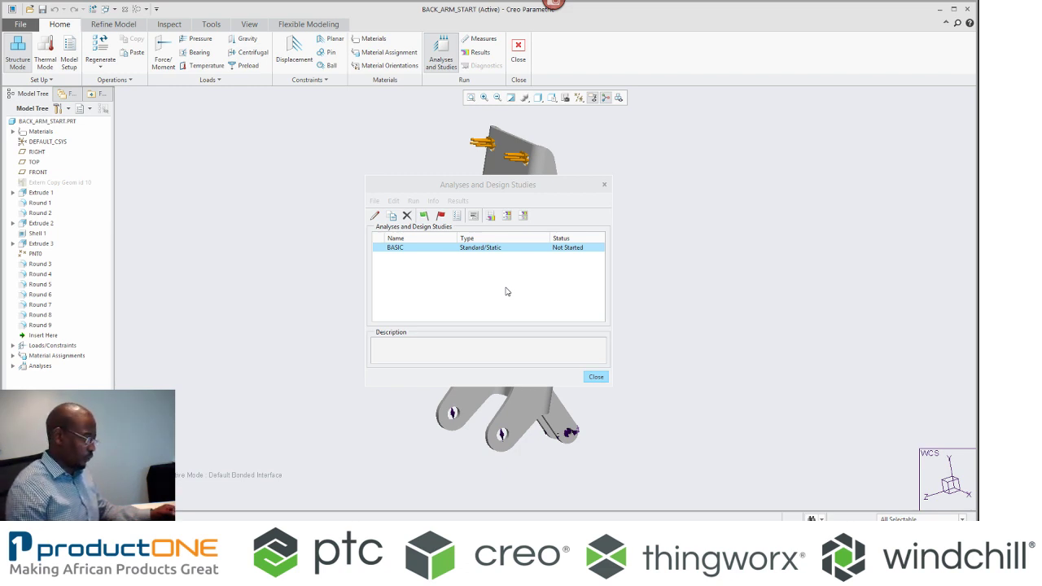
Step: Check the Run Status of the BASIC study shows the run completed
left_click(475, 217)
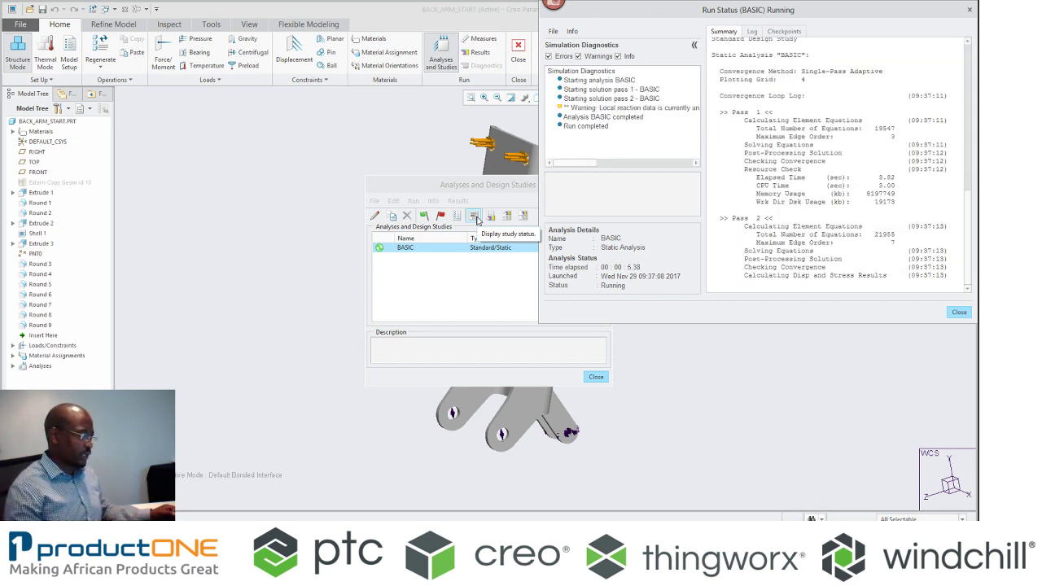
left_click_drag(511, 189, 262, 143)
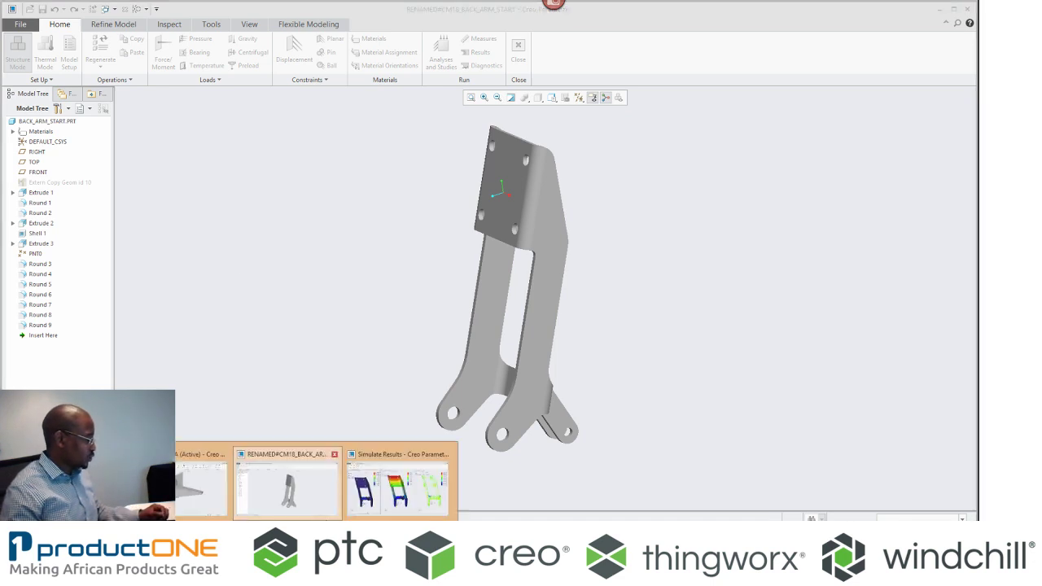
Step: In Simulate Results, rotate the principal stress vector and von Mises stress models
left_click(364, 492)
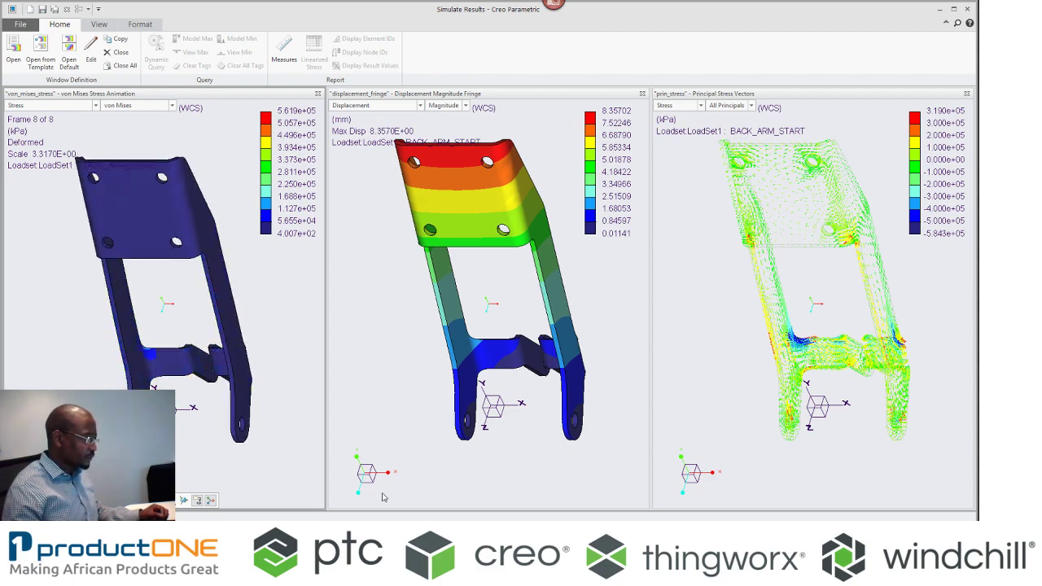
middle_click_drag(812, 234, 753, 231)
middle_click_drag(167, 209, 105, 253)
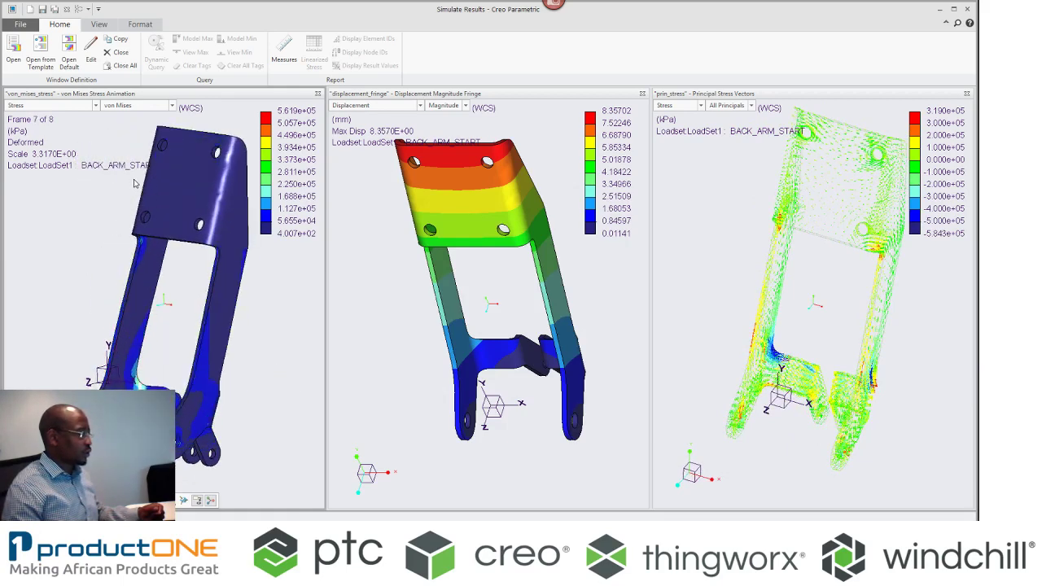